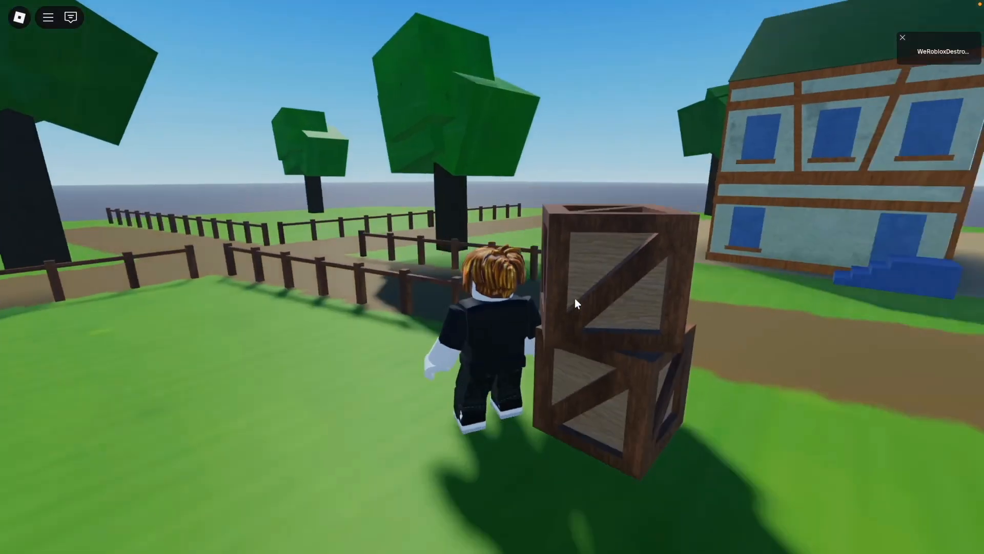
key(d)
key(s)
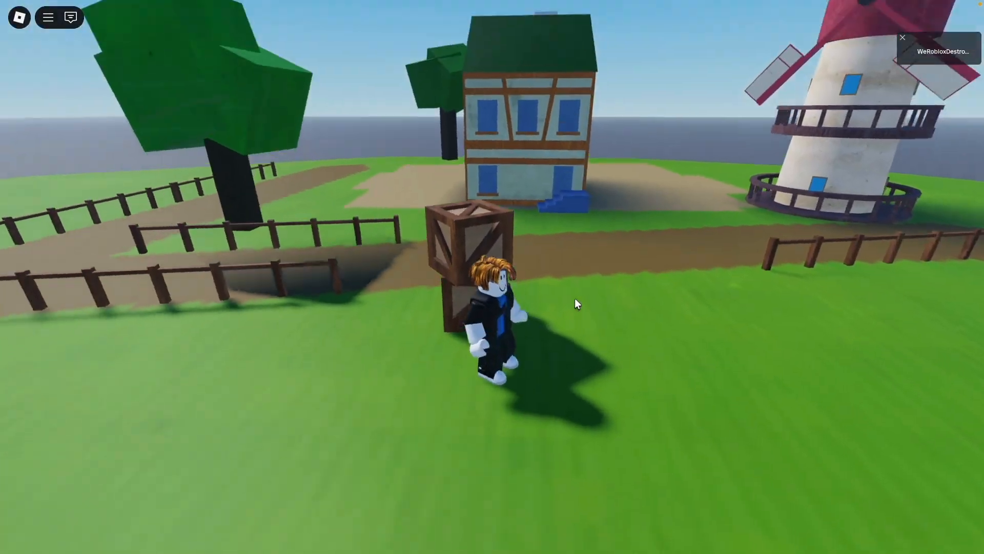
scroll(575, 298, down, 5)
key(w)
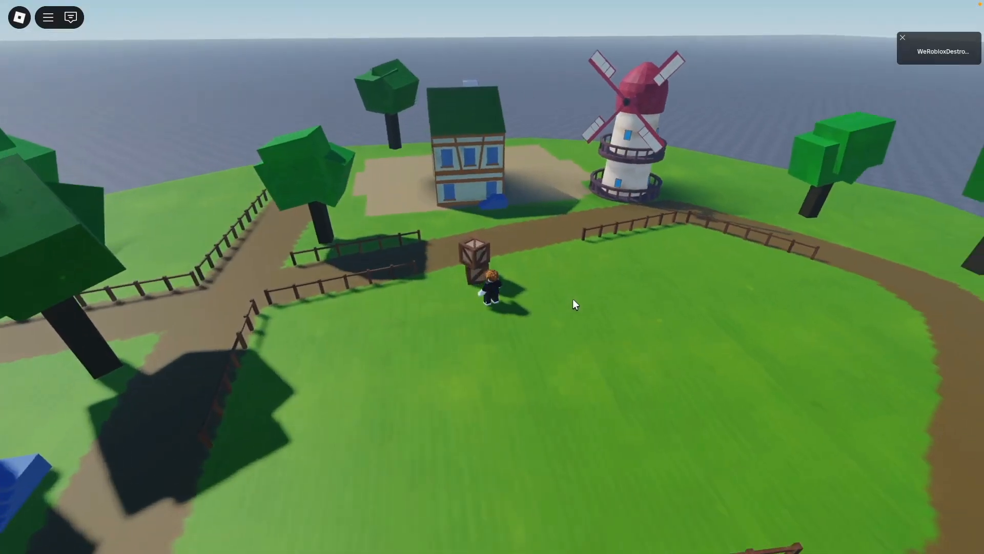
right_drag(616, 329, 616, 334)
scroll(669, 279, down, 2)
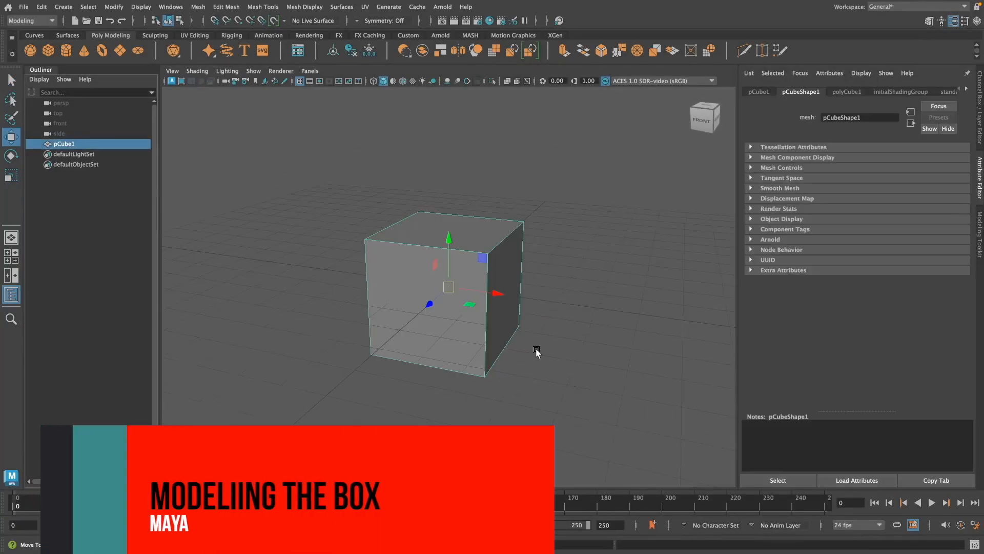
Step: Duplicate the cube and raise the copy straight up until it floats clear above the original
key(ctrl+d)
drag(450, 239, 450, 87)
scroll(551, 229, down, 4)
alt+drag(543, 256, 581, 271)
Step: Delete faces from the raised cube copy to open up its side and bottom
scroll(583, 270, up, 3)
alt+middle_drag(589, 258, 591, 316)
right_drag(492, 229, 494, 257)
click(395, 228)
mouse_move(599, 327)
alt+mouse_down()
mouse_move(615, 334)
mouse_move(610, 310)
mouse_move(630, 301)
mouse_move(622, 309)
mouse_move(598, 301)
mouse_move(593, 323)
alt+mouse_up()
key(Delete)
Step: Try to close the opening of the raised cube copy with Fill Hole from its border vertices
right_drag(513, 210, 555, 153)
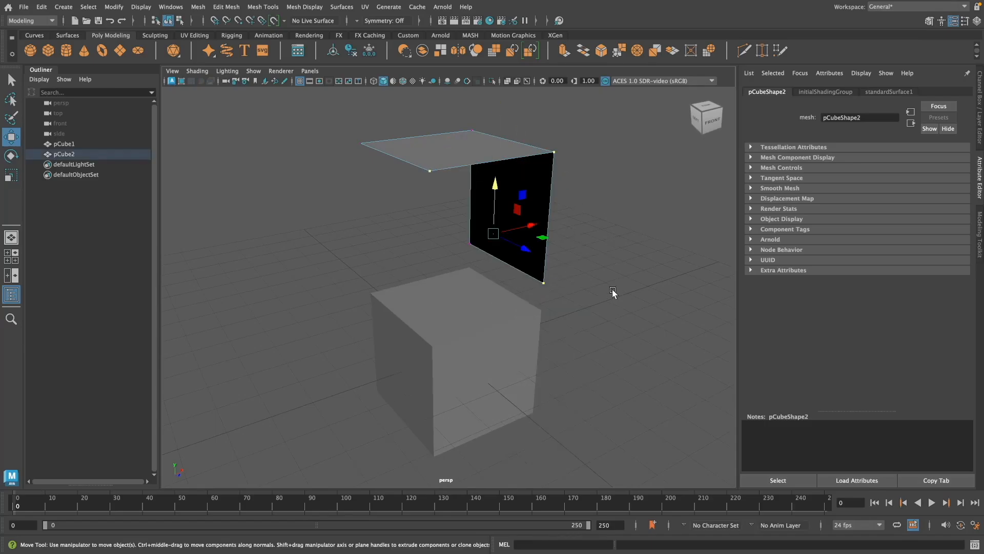
alt+drag(613, 293, 626, 320)
click(197, 7)
click(217, 77)
key(ctrl+z)
key(ctrl+z)
key(ctrl+z)
key(ctrl+z)
key(ctrl+z)
Step: Move the lower front corner vertex of the cube copy up onto the top corner above it, with point snapping enabled
click(626, 320)
click(471, 237)
click(418, 292)
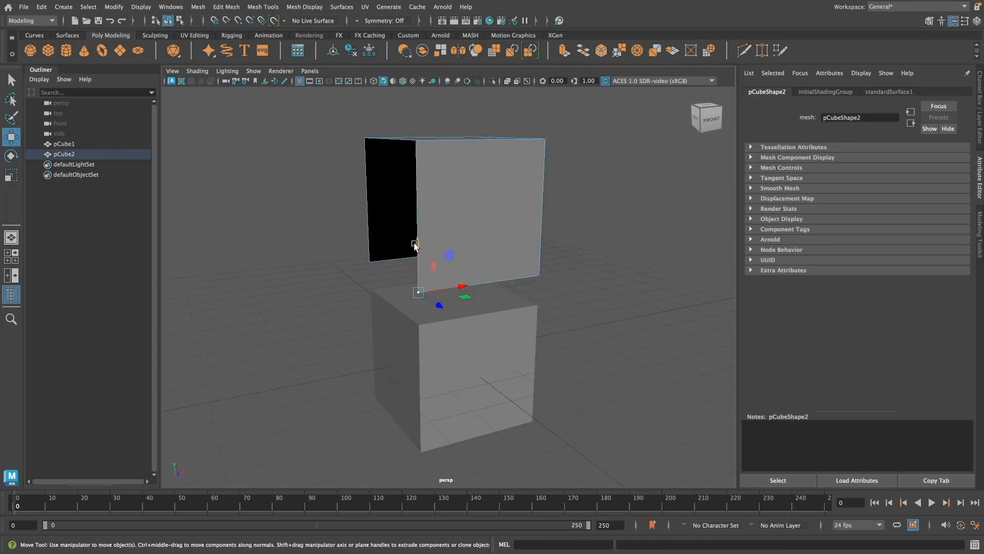
drag(415, 244, 417, 102)
alt+drag(563, 195, 579, 252)
scroll(605, 273, up, 5)
click(239, 21)
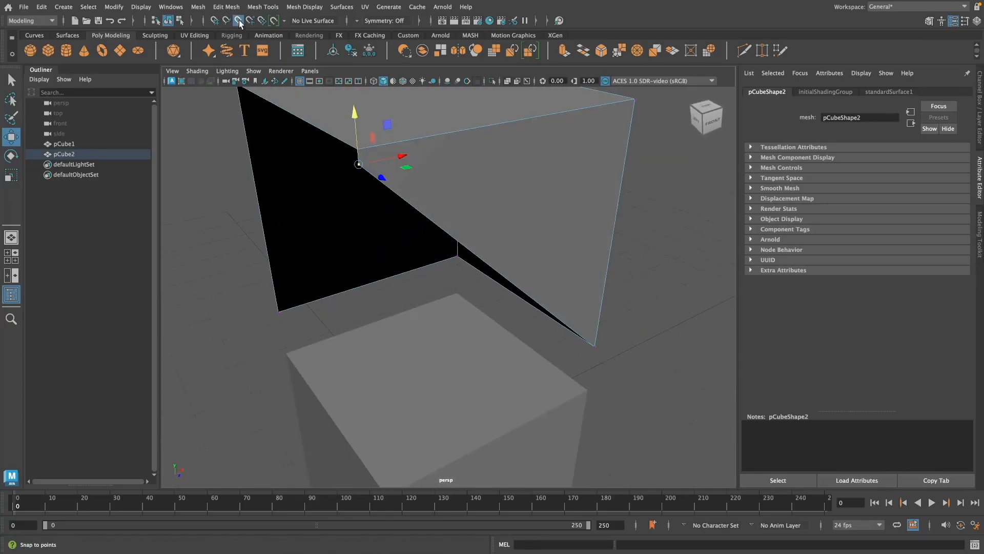
scroll(640, 284, down, 4)
mouse_move(603, 307)
alt+mouse_down()
mouse_move(635, 327)
mouse_move(614, 302)
alt+mouse_up()
click(614, 302)
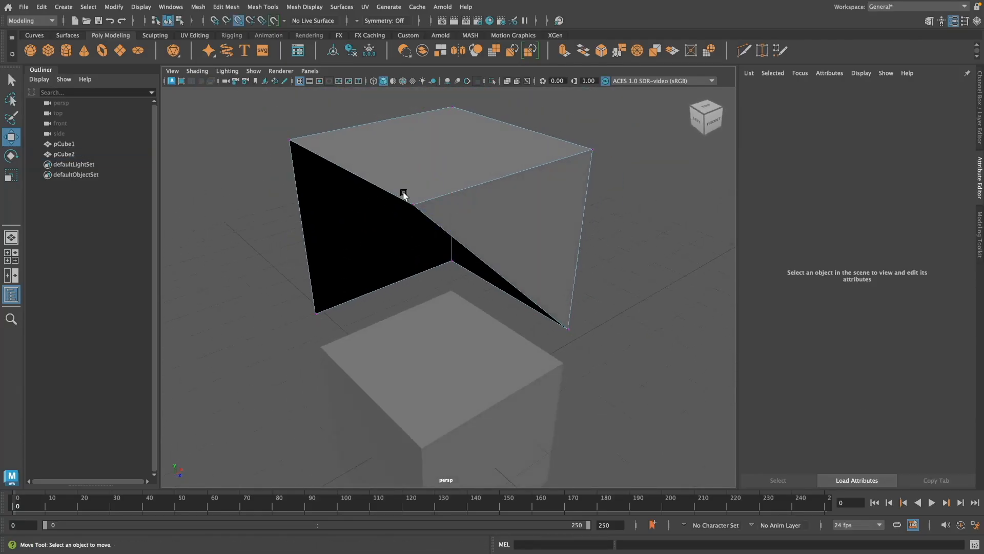
Step: Merge the two overlapping vertices at the front top corner of the cube copy
drag(404, 193, 424, 217)
click(226, 7)
click(240, 116)
click(547, 250)
click(410, 154)
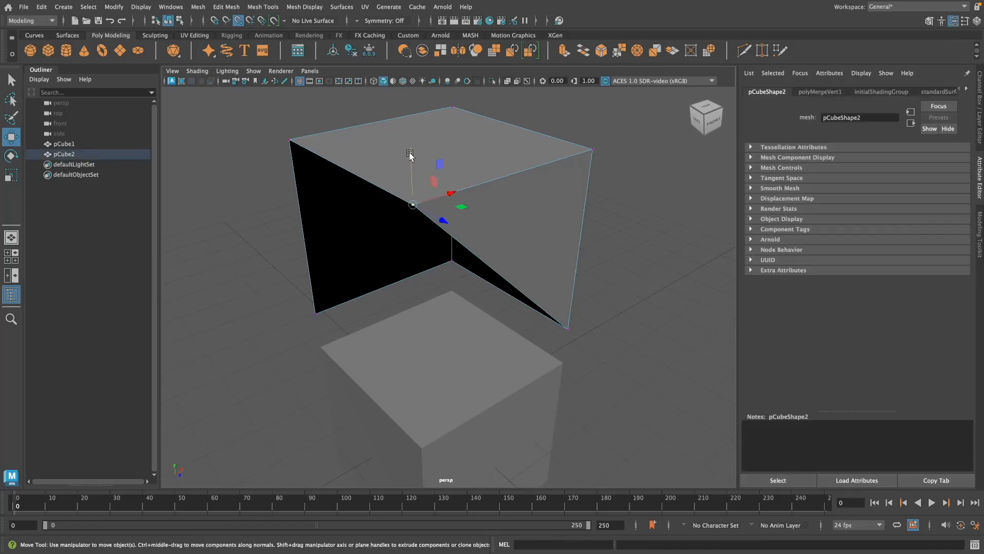
click(624, 235)
double_click(11, 80)
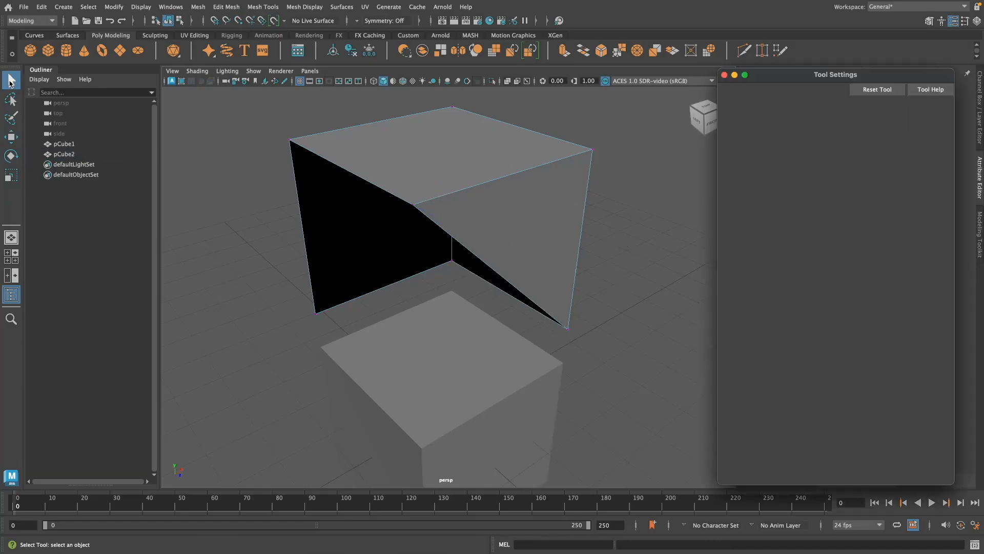
drag(399, 191, 426, 218)
click(226, 6)
click(242, 117)
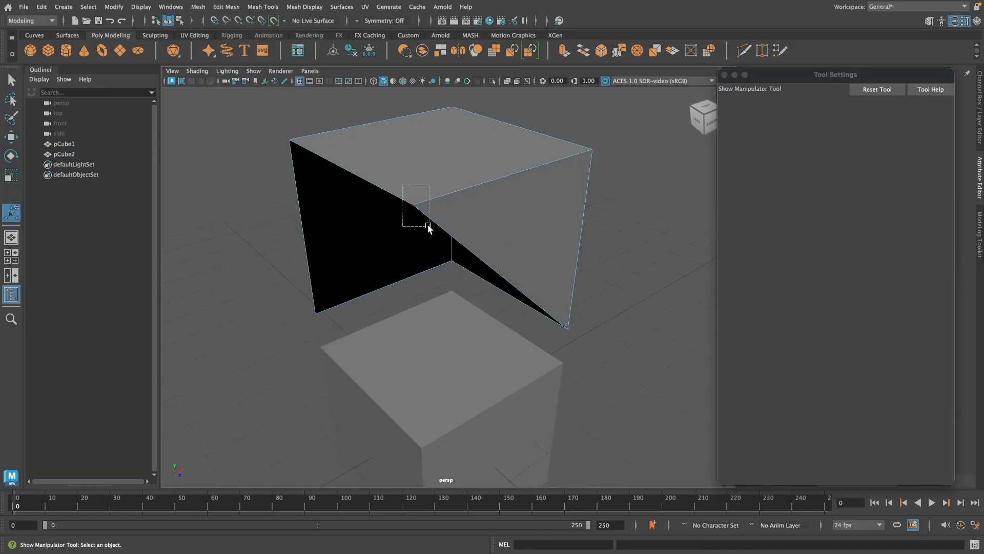
Step: Try moving the merged corner vertex downward to test the merge
key(w)
drag(414, 160, 416, 211)
key(ctrl+z)
key(ctrl+z)
click(412, 204)
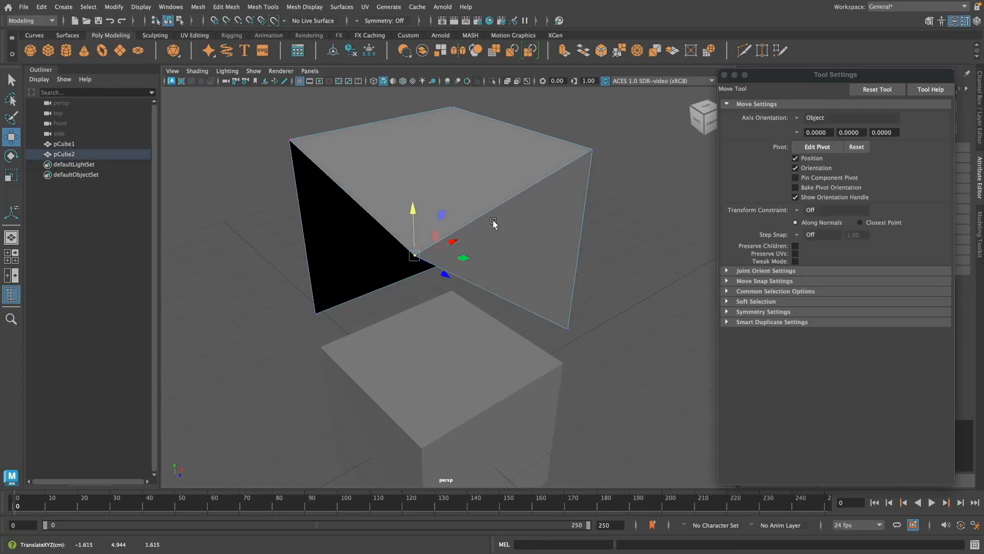
key(ctrl+z)
key(ctrl+z)
Step: Snap the matching lower back corner vertex onto the top corner above it and merge the two vertices
alt+drag(584, 347, 672, 350)
click(561, 315)
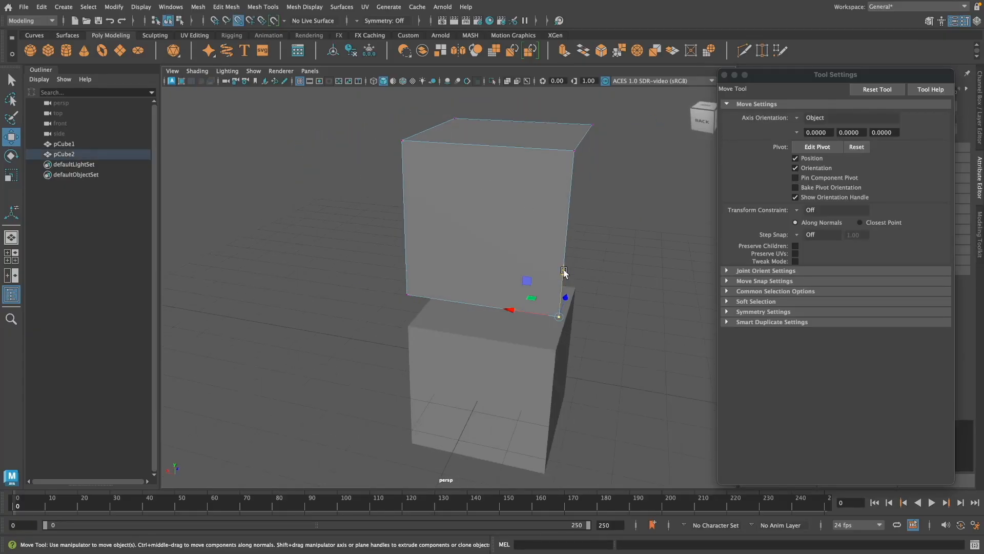
alt+drag(563, 272, 619, 248)
click(226, 6)
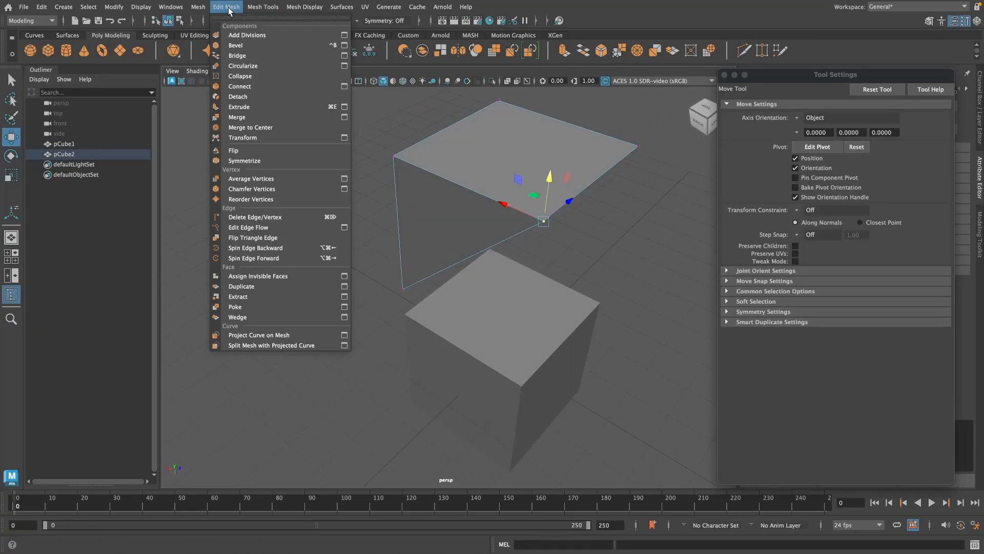
click(272, 121)
Step: Try to close the open slanted side of the wedge with Fill Hole
click(610, 250)
alt+drag(610, 250, 464, 235)
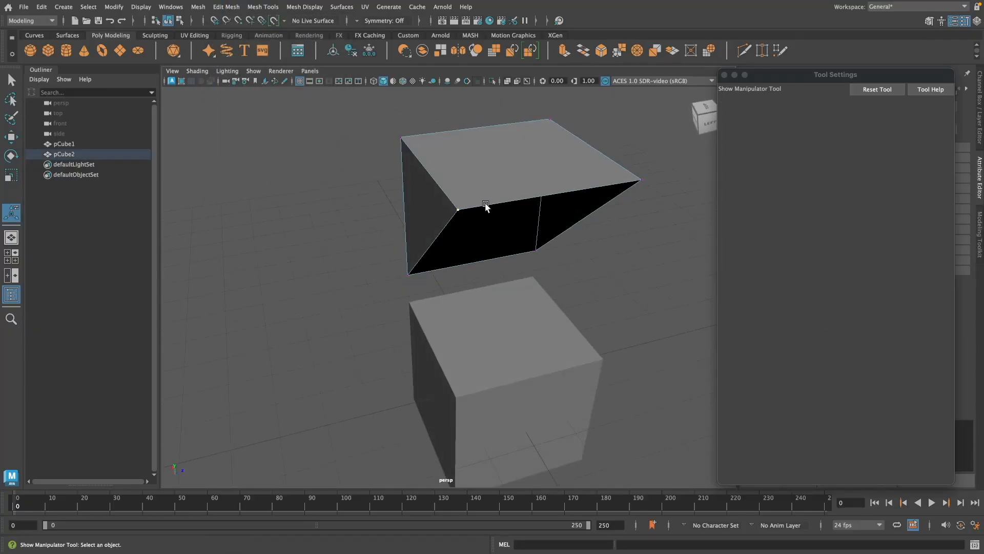
key(w)
alt+drag(639, 314, 498, 168)
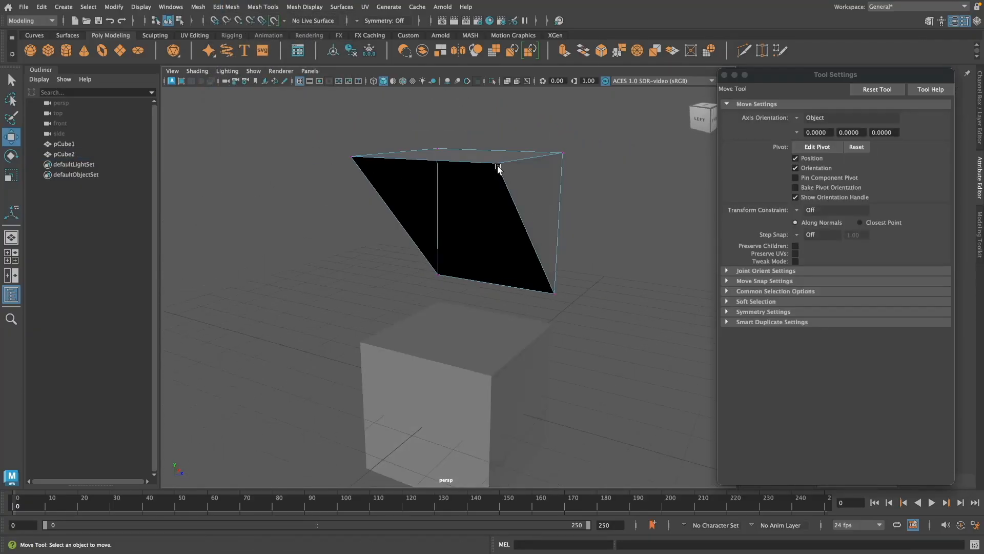
click(198, 6)
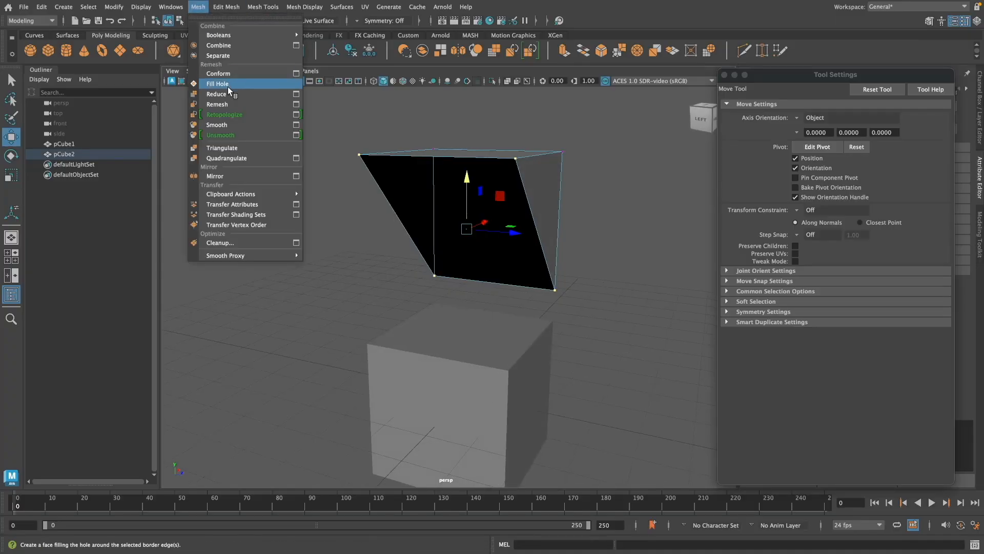
click(228, 87)
alt+drag(585, 340, 595, 226)
key(ctrl+z)
key(ctrl+z)
Step: Delete one face of the raised wedge mesh
right_drag(595, 222, 595, 250)
click(505, 205)
alt+drag(602, 219, 547, 230)
key(Delete)
right_drag(547, 229, 587, 216)
Step: Lower the wedge onto the original cube in the front view
alt+drag(586, 256, 508, 303)
key(space)
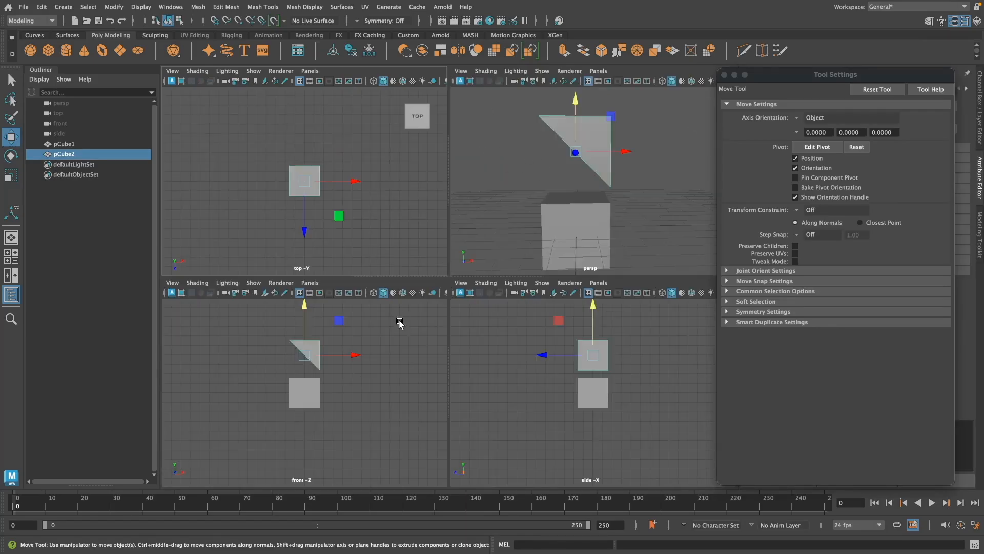
key(space)
drag(442, 174, 441, 240)
alt+right_drag(543, 328, 587, 339)
Step: Scale the wedge down and reposition it inside the cube's outline in the front view, leaving an even border
key(r)
drag(488, 255, 478, 258)
key(w)
drag(482, 256, 488, 252)
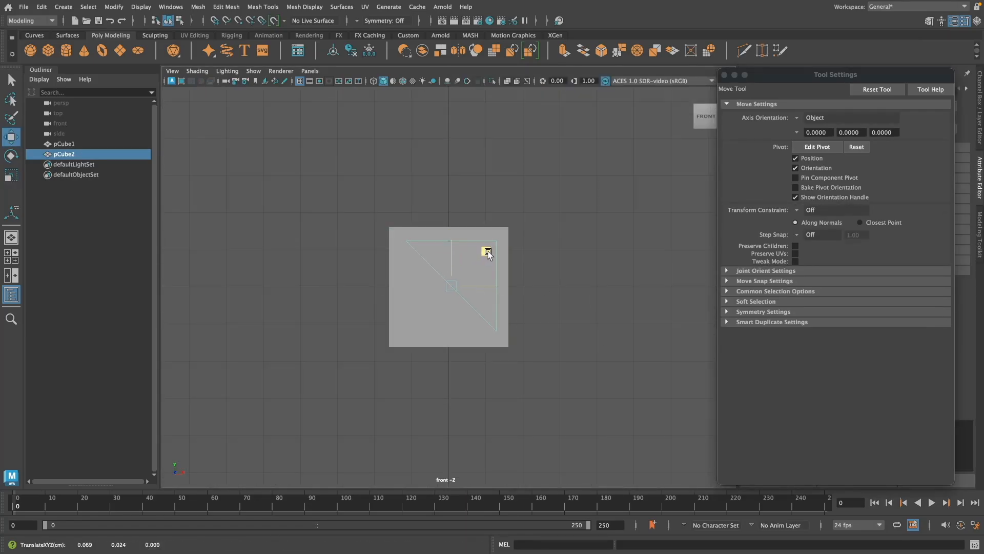
key(r)
drag(456, 284, 455, 284)
key(w)
click(589, 277)
scroll(588, 277, up, 2)
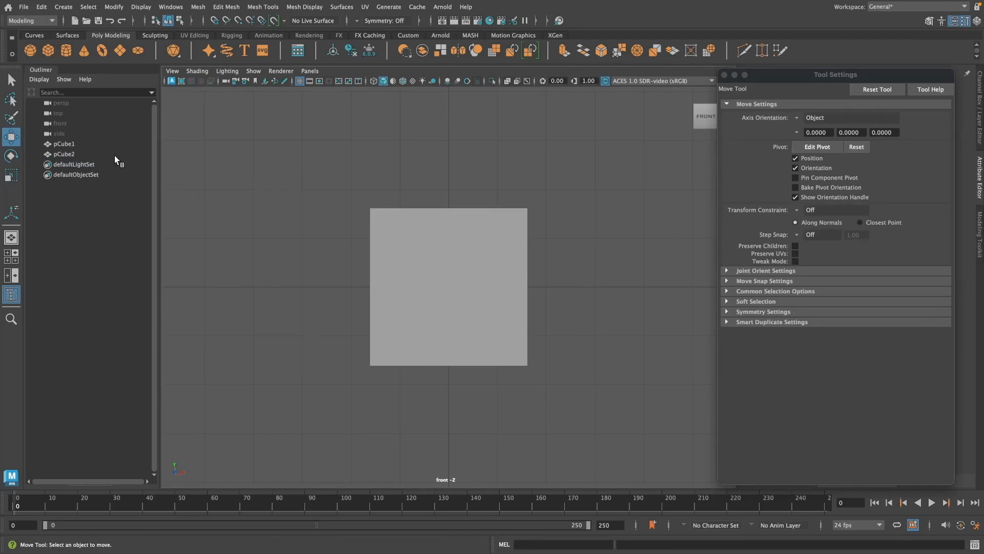
Step: Select the wedge in the perspective view and shift it along Z toward the cube's front face
click(116, 154)
key(space)
key(space)
alt+drag(564, 391, 436, 380)
mouse_move(369, 364)
mouse_down()
mouse_move(247, 382)
mouse_move(604, 424)
mouse_move(530, 422)
mouse_move(305, 368)
mouse_move(455, 371)
mouse_up()
Step: Place a copy of the front wedge at the cube's back face, checking it in wireframe and shaded display
key(4)
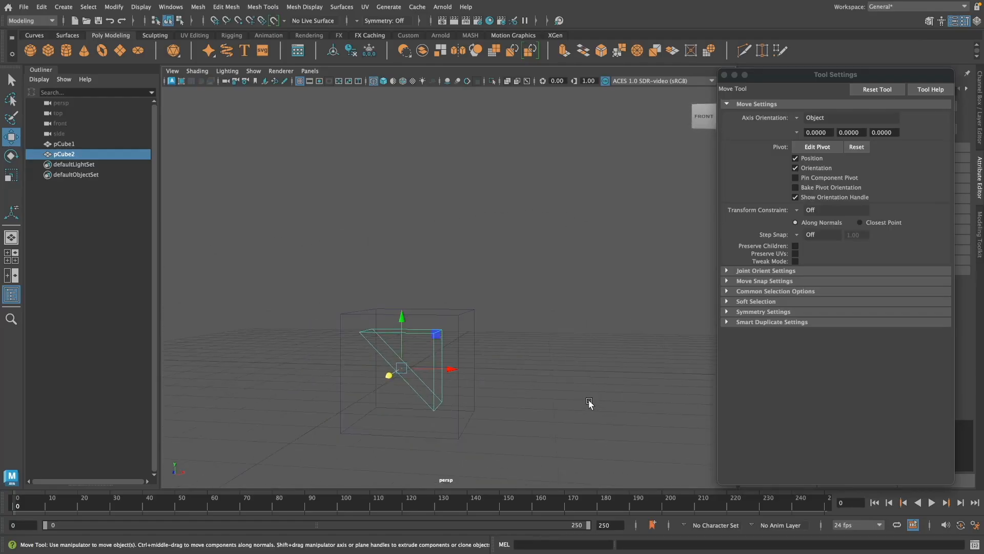
click(384, 81)
mouse_move(584, 367)
alt+mouse_down()
mouse_move(600, 389)
mouse_move(597, 347)
mouse_move(231, 352)
mouse_move(587, 378)
mouse_move(582, 402)
mouse_move(448, 322)
alt+mouse_up()
click(373, 81)
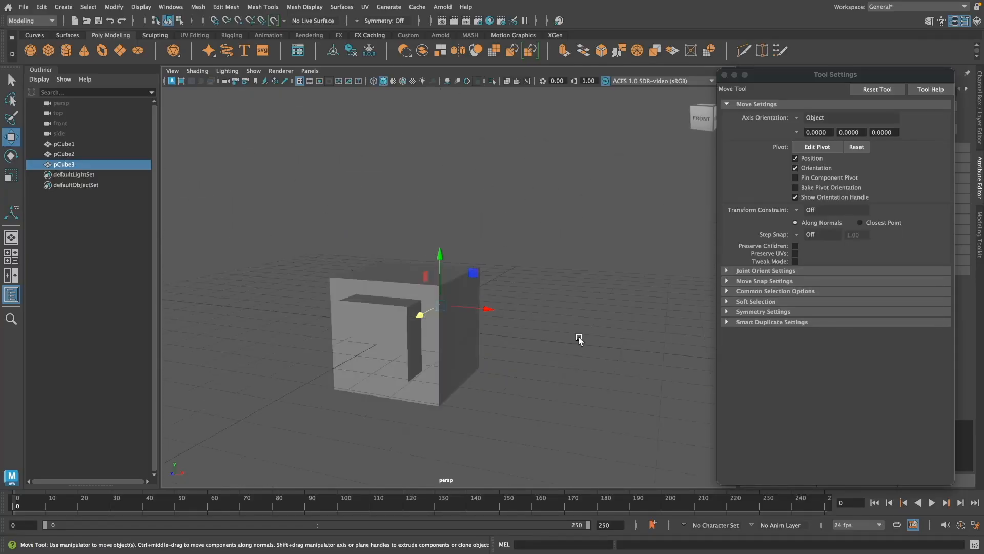
Step: Duplicate the wedge, rotate it upside down and place it in the opposite corner of the cube's front face
key(ctrl+d)
key(e)
drag(469, 303, 514, 396)
key(w)
key(space)
key(space)
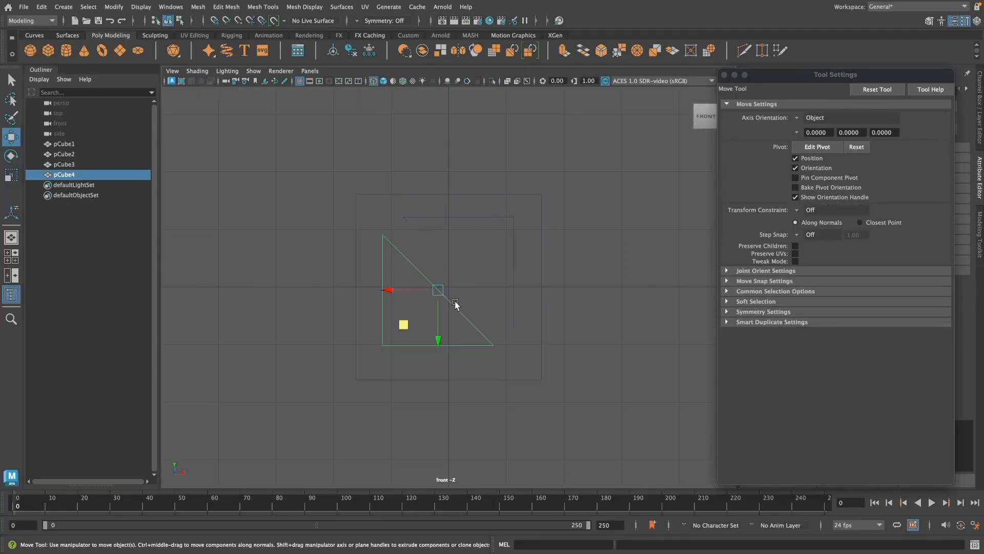
key(space)
key(space)
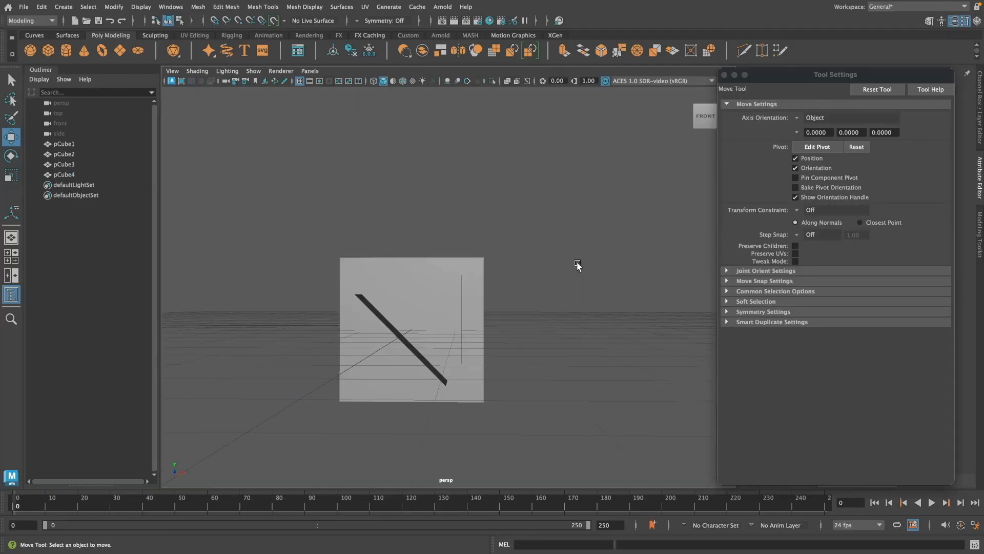
Step: Duplicate the back wedge, rotate it upside down and place it in the opposite corner of the back face
mouse_move(578, 266)
alt+mouse_down()
mouse_move(472, 319)
mouse_move(532, 379)
mouse_move(534, 360)
alt+mouse_up()
click(472, 318)
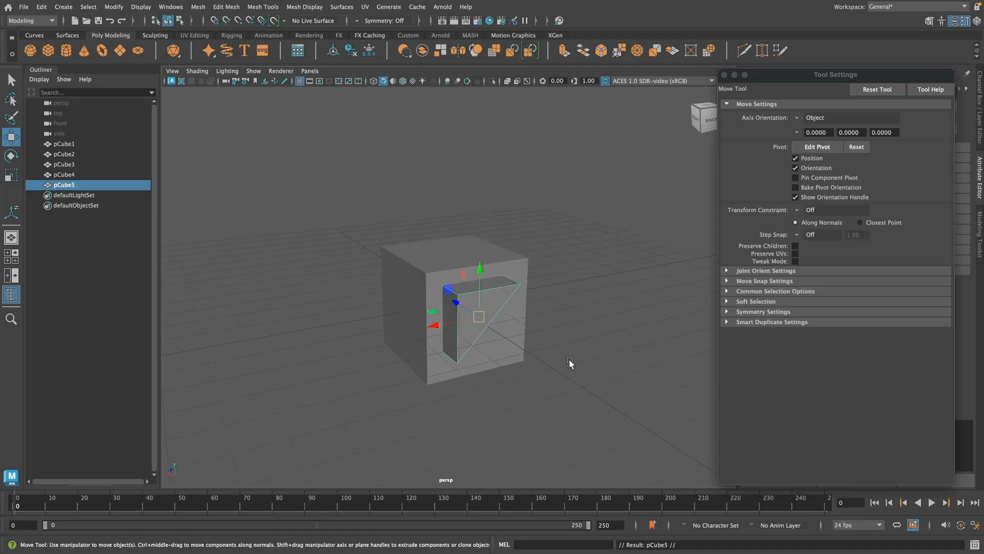
key(e)
alt+drag(505, 308, 518, 318)
key(w)
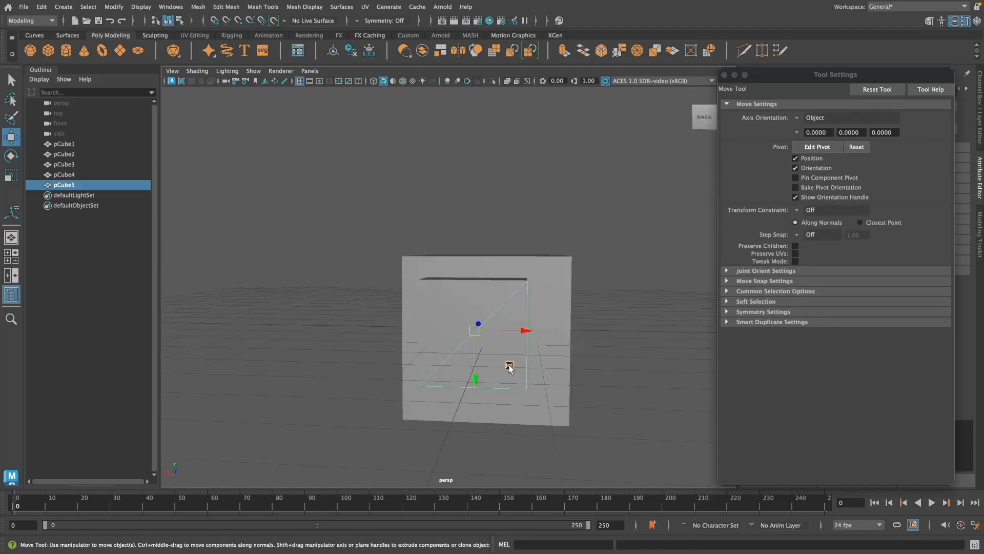
key(space)
key(space)
key(space)
key(space)
Step: Duplicate the upper front wedge and pull the copy away beside the cube
click(630, 400)
alt+drag(630, 400, 512, 393)
click(391, 351)
click(357, 373)
click(505, 403)
click(376, 343)
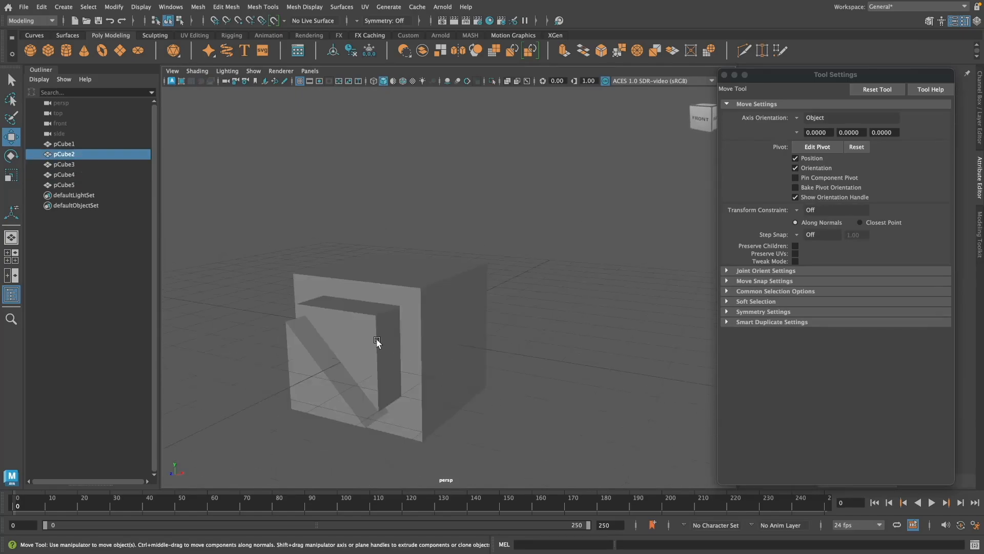
key(ctrl+d)
drag(410, 362, 514, 400)
alt+drag(601, 402, 549, 405)
Step: Rotate the new wedge copy to 90 degrees around Y and close the tool settings window
key(e)
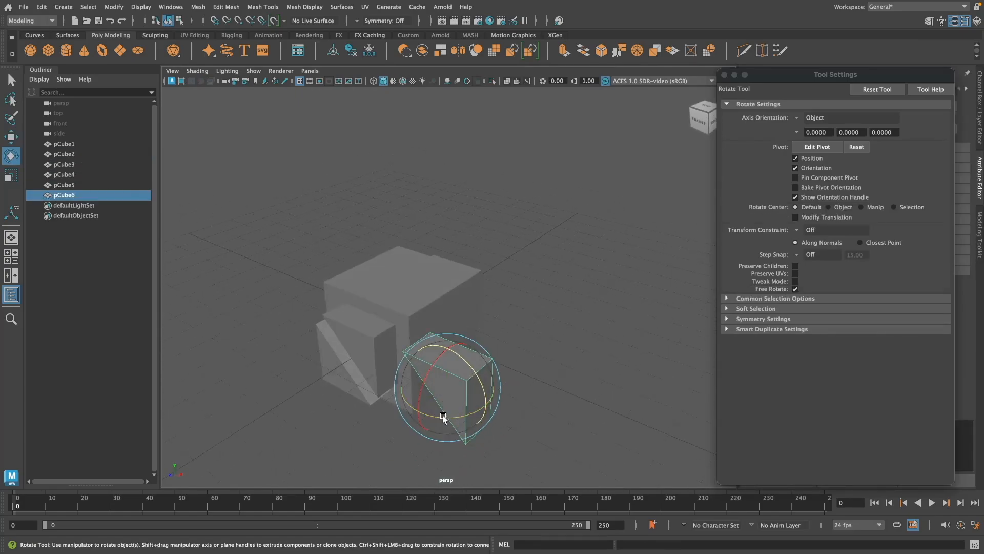
drag(444, 418, 510, 413)
click(724, 75)
click(979, 118)
click(952, 134)
Step: Align the rotated wedge with the cube's adjacent side face and push it inward against that face
drag(530, 379, 497, 333)
key(space)
key(space)
scroll(631, 380, up, 3)
drag(549, 278, 550, 277)
key(space)
key(space)
alt+drag(676, 252, 620, 374)
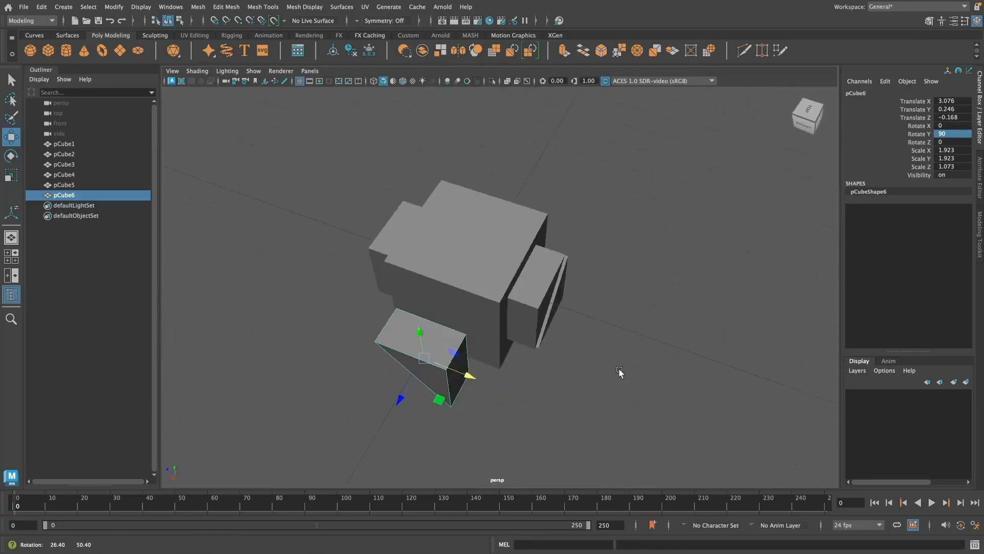
drag(398, 398, 422, 366)
Step: Duplicate the side wedge and place the copy on the cube's opposite side, using wireframe display
alt+drag(484, 215, 499, 134)
key(4)
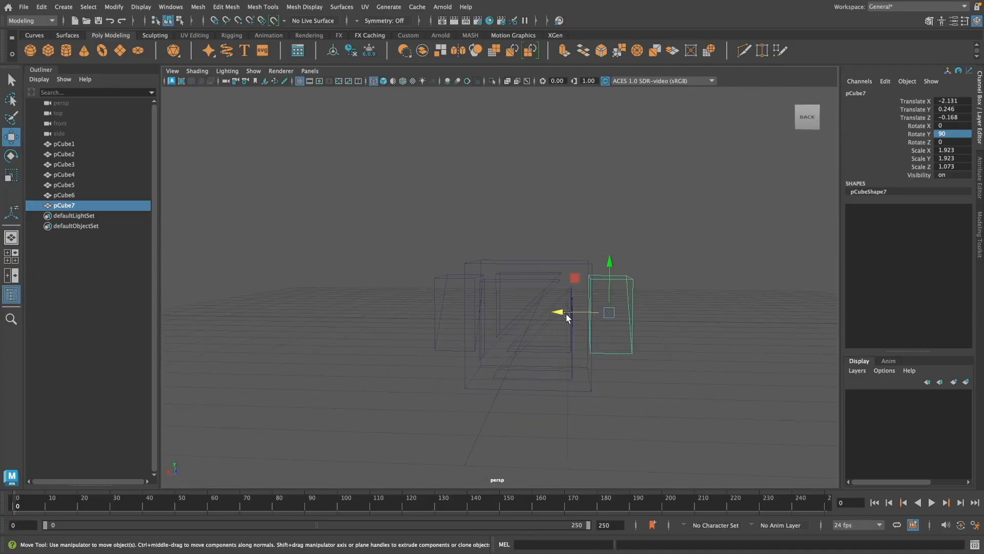
alt+drag(679, 398, 678, 399)
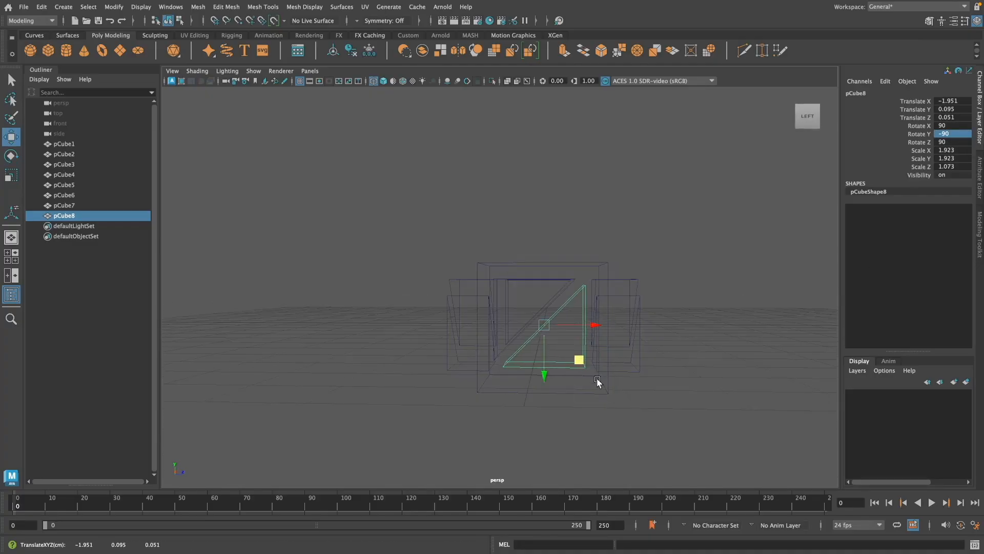
Step: Align the flipped wedge copy in the opposite corner of the cube's left side, at Y -0.024 and Z 0.073
key(space)
key(space)
click(375, 82)
drag(463, 319, 462, 322)
key(space)
key(space)
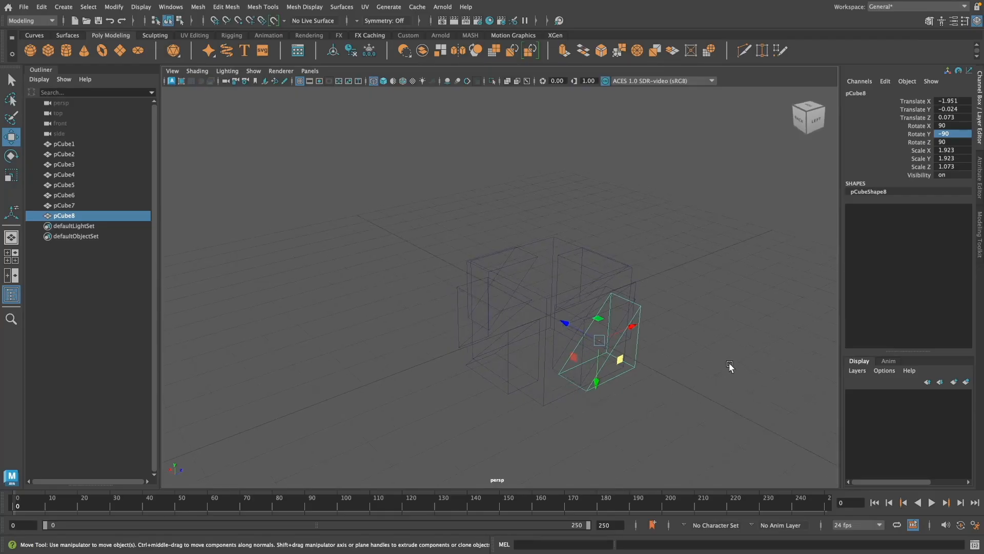
Step: Duplicate the flipped side wedge and move the copy across to the matching corner on the cube's other side
click(729, 365)
alt+drag(729, 365, 594, 343)
click(383, 82)
click(498, 378)
alt+drag(613, 400, 469, 363)
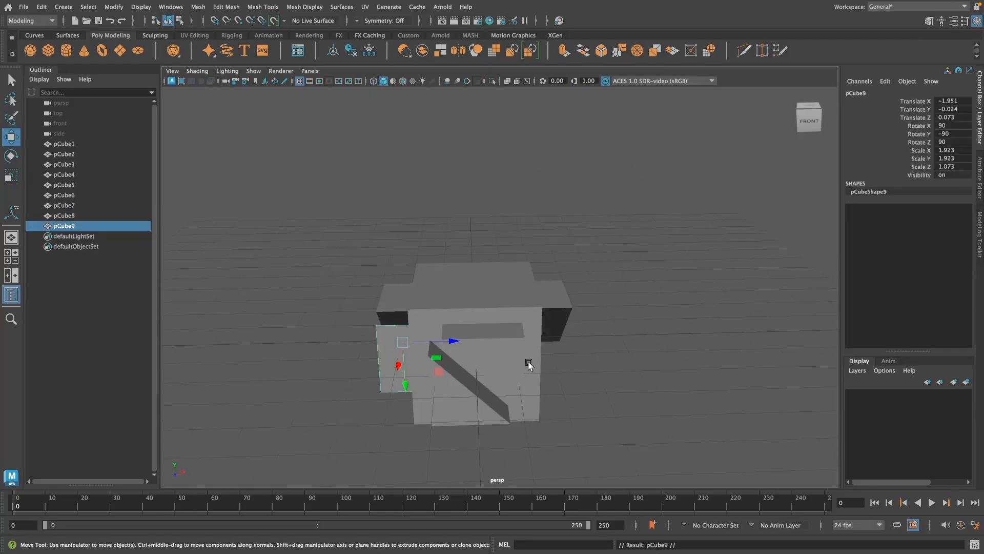
drag(564, 355, 598, 357)
alt+drag(650, 408, 624, 395)
scroll(624, 395, up, 4)
drag(581, 362, 604, 362)
alt+drag(603, 364, 606, 393)
drag(605, 372, 602, 372)
Step: Deselect the wedge, inspect the finished arrangement around the cube and save the scene
alt+drag(689, 431, 648, 393)
scroll(648, 393, down, 3)
click(648, 394)
key(q)
key(ctrl+s)
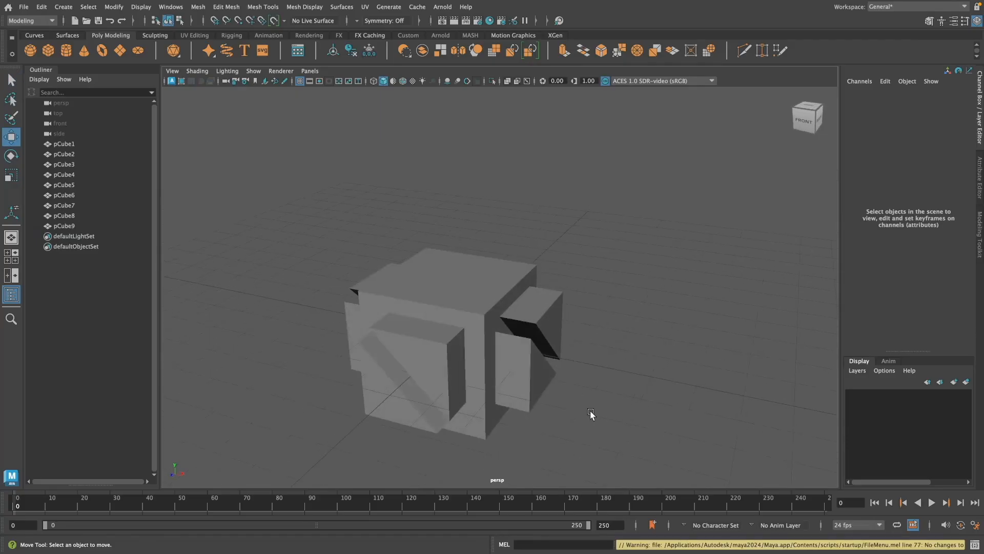
Step: Duplicate a side wedge, raise the copy above the cube to Y 2.335 and rotate it to lie flat over the top face
click(547, 320)
alt+drag(723, 392, 593, 370)
drag(440, 265, 441, 165)
alt+drag(440, 165, 549, 286)
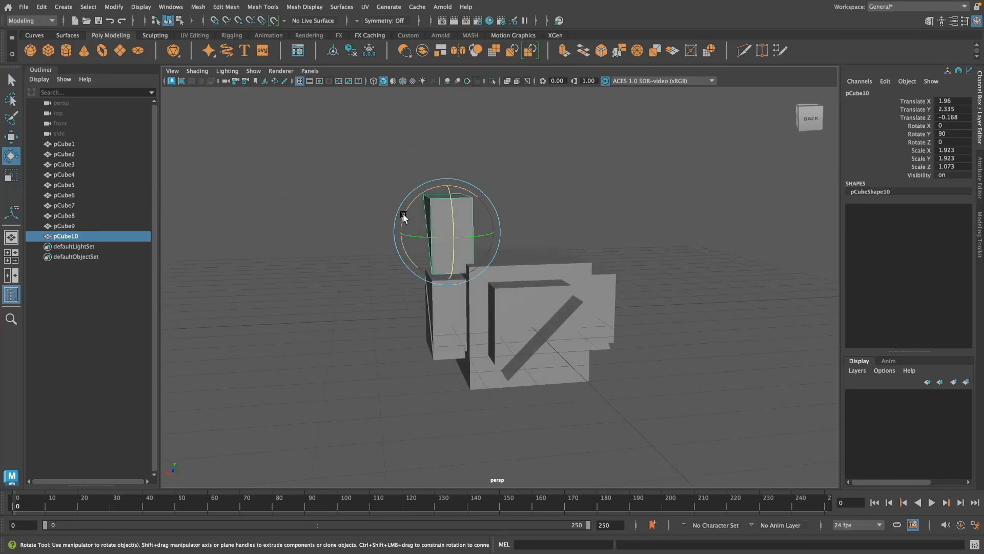
alt+drag(692, 287, 473, 233)
alt+drag(591, 263, 635, 290)
drag(444, 224, 444, 208)
mouse_move(574, 285)
alt+mouse_down()
mouse_move(571, 277)
mouse_move(573, 286)
alt+mouse_up()
drag(497, 253, 501, 252)
alt+drag(585, 257, 522, 217)
Step: Duplicate the top wedge, set the copy's Y rotation to -90 and align it in the opposite corner at X 0.125, Z 0.002
key(ctrl+d)
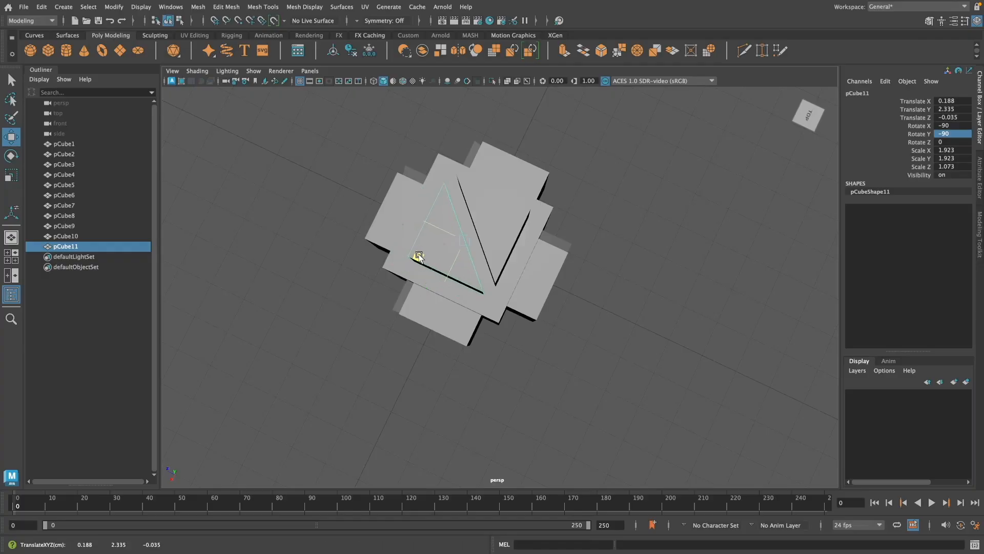
click(809, 115)
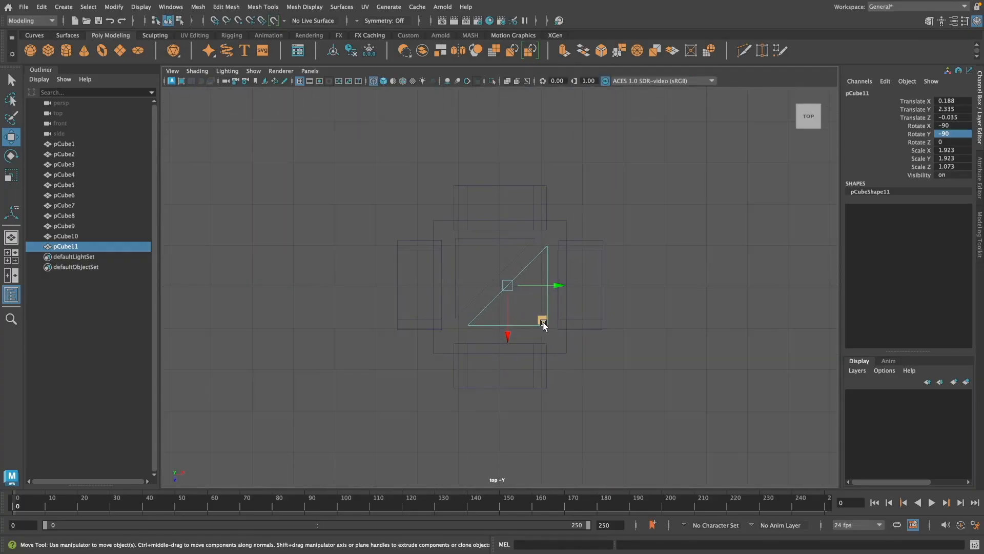
drag(543, 324, 541, 326)
click(713, 370)
key(space)
key(space)
Step: Select both top wedges and lower them together to Y 1.957 so they cut into the cube, using wireframe display
alt+drag(690, 295, 661, 233)
click(473, 247)
shift+click(535, 250)
alt+drag(647, 327, 627, 303)
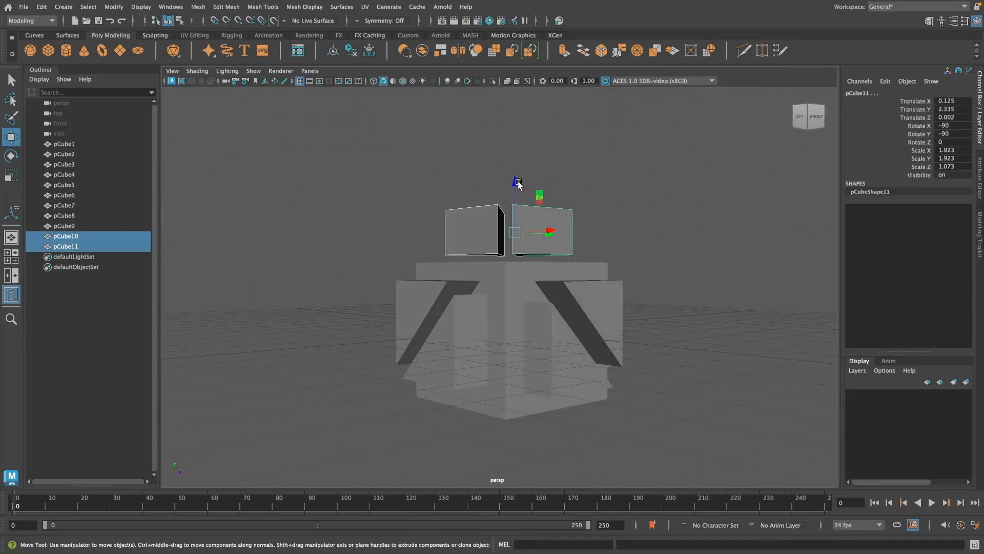
key(4)
alt+drag(583, 206, 673, 313)
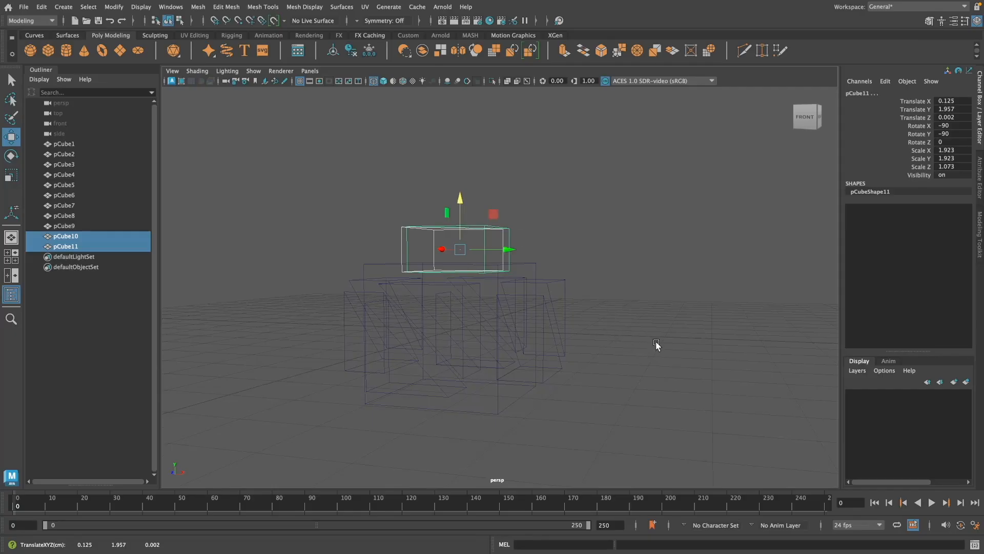
Step: Duplicate the two top wedges, move the copies to the cube's underside at Y -1.958 and restore shaded display
key(ctrl+d)
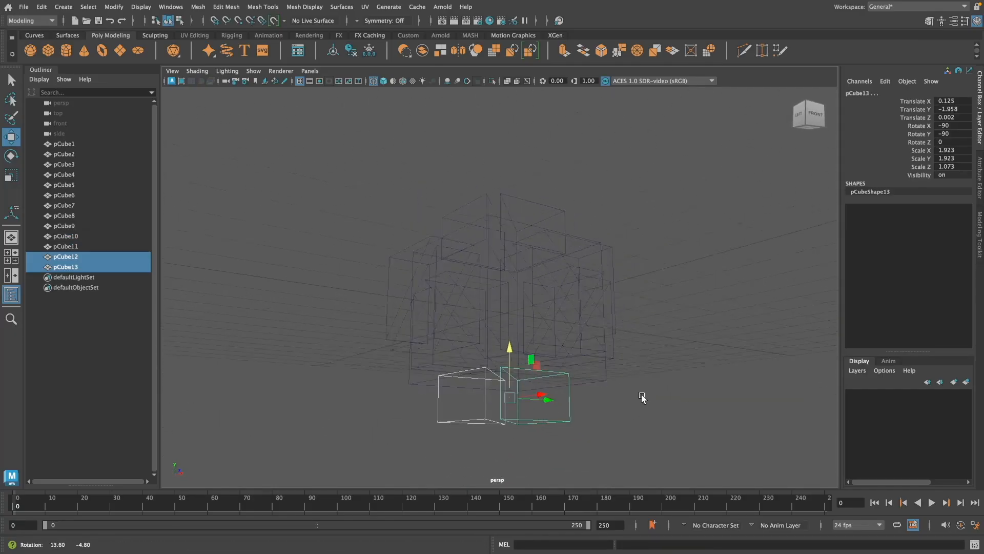
key(space)
key(space)
mouse_move(642, 397)
alt+mouse_down()
mouse_move(644, 387)
mouse_move(770, 408)
mouse_move(747, 395)
alt+mouse_up()
click(384, 82)
click(770, 408)
scroll(665, 380, up, 3)
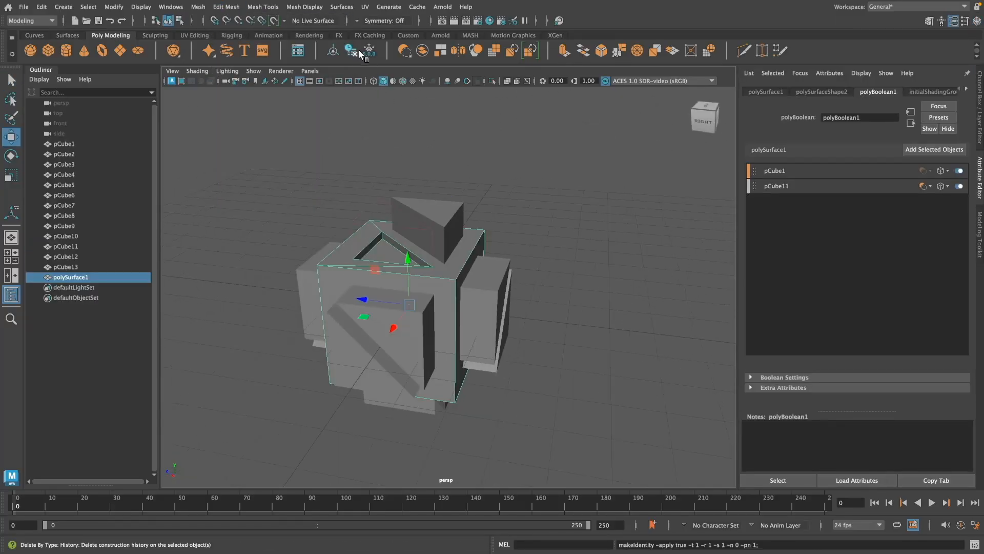
Step: Subtract both top wedges from the cube with Boolean Difference (A - B), deleting the construction history after each cut
click(360, 51)
alt+drag(538, 336, 567, 341)
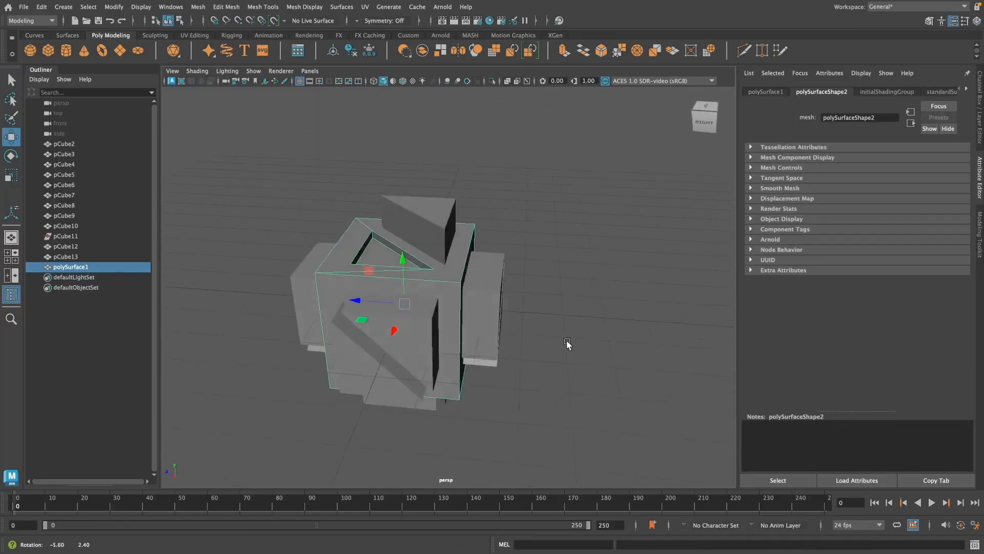
scroll(567, 340, up, 4)
shift+click(429, 200)
alt+drag(536, 269, 560, 251)
click(197, 7)
mouse_move(213, 33)
click(349, 45)
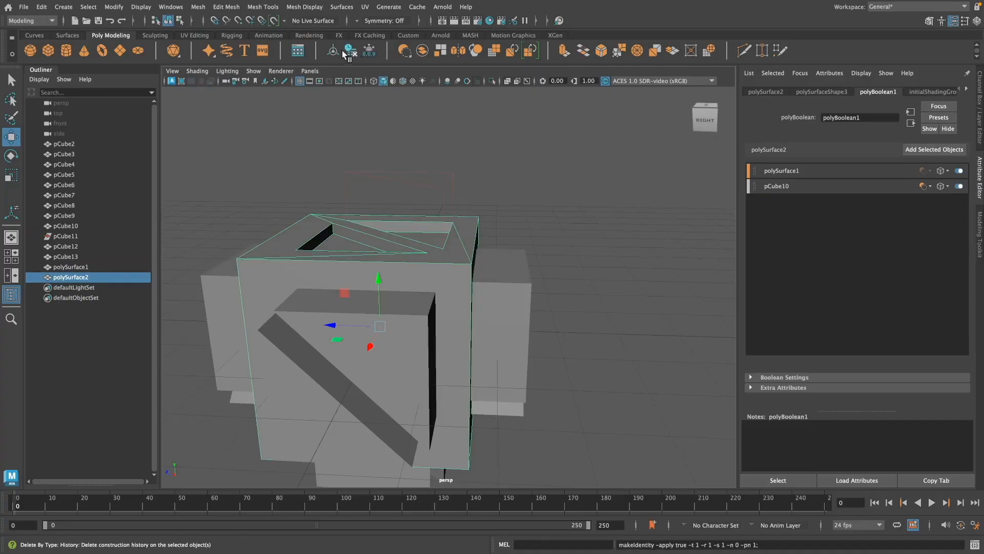
click(352, 51)
Step: Subtract both wedges on the cube's right side with Boolean Difference (A - B), deleting the history after each cut
alt+drag(622, 210, 559, 246)
alt+drag(551, 295, 436, 275)
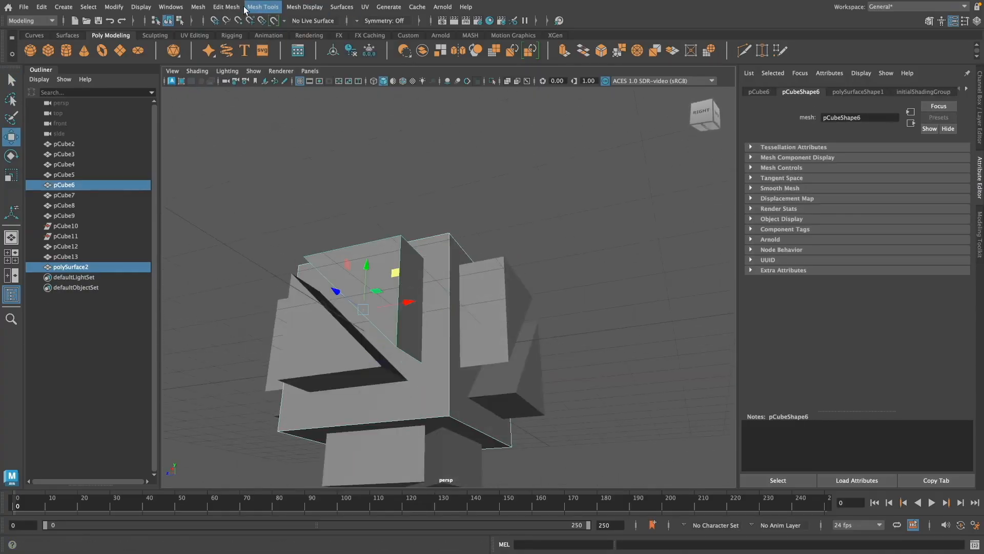
click(198, 7)
mouse_move(213, 33)
click(349, 45)
click(352, 52)
alt+drag(500, 205, 516, 246)
shift+click(336, 348)
click(198, 7)
click(349, 45)
click(352, 51)
Step: Subtract both wedges on the cube's back side with Boolean Difference (A - B), deleting the history after each cut
shift+click(484, 297)
click(198, 8)
click(350, 45)
alt+drag(477, 164, 452, 166)
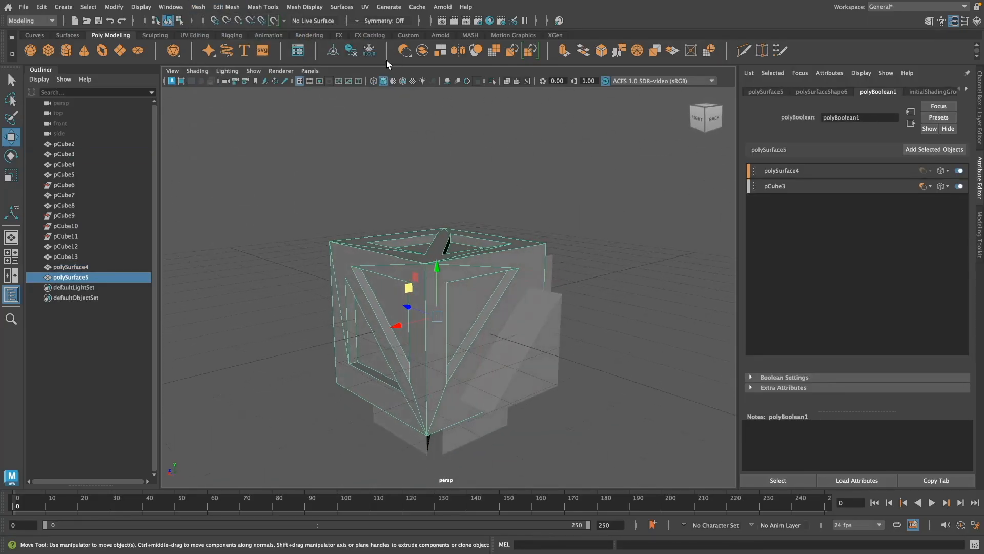
click(352, 51)
alt+drag(564, 256, 538, 382)
click(198, 7)
mouse_move(213, 34)
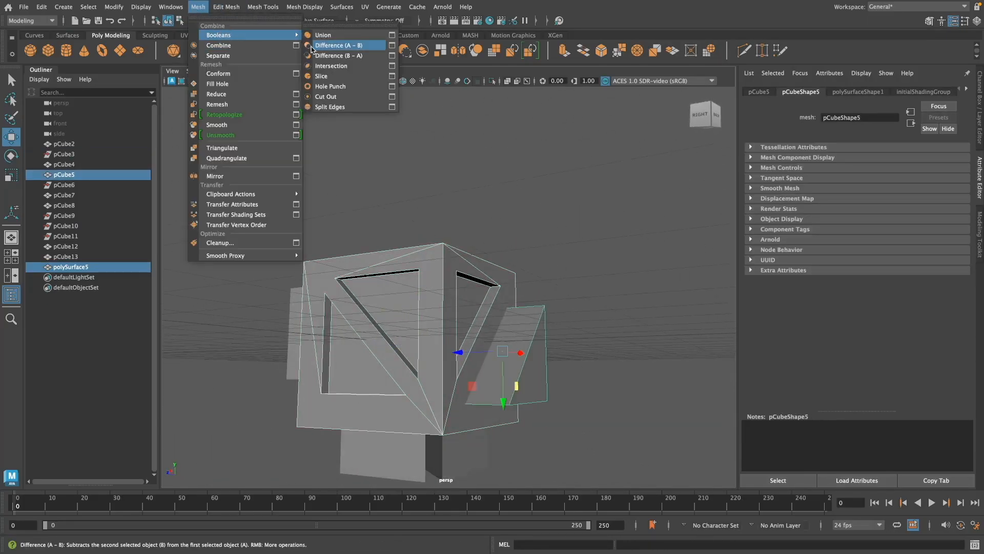
click(352, 47)
click(352, 51)
Step: Subtract both wedges on the cube's left side with Boolean Difference (A - B), deleting the history after each cut
alt+drag(594, 257, 497, 318)
alt+drag(520, 362, 577, 404)
shift+click(536, 308)
click(203, 7)
mouse_move(213, 34)
click(352, 46)
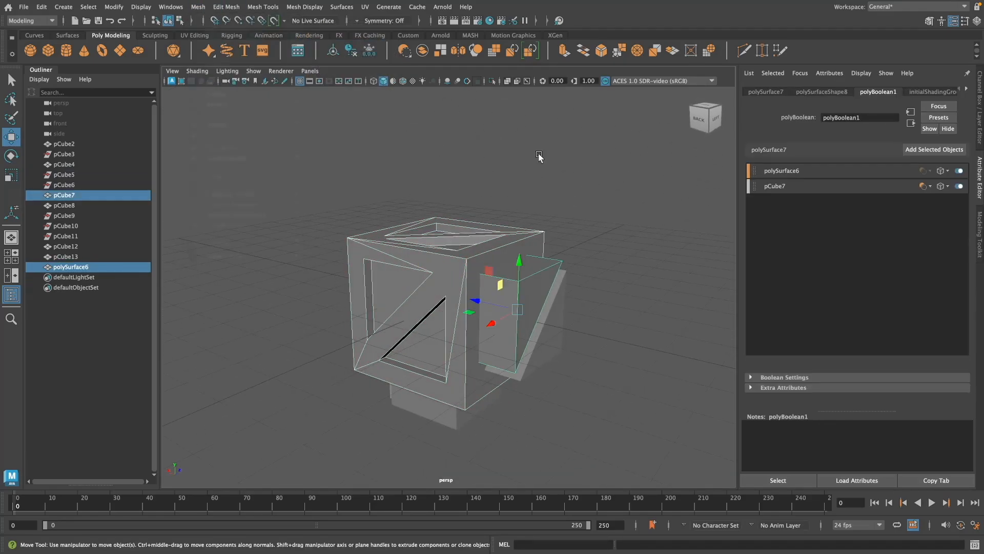
click(352, 52)
alt+drag(579, 359, 571, 379)
click(199, 8)
click(352, 46)
click(352, 51)
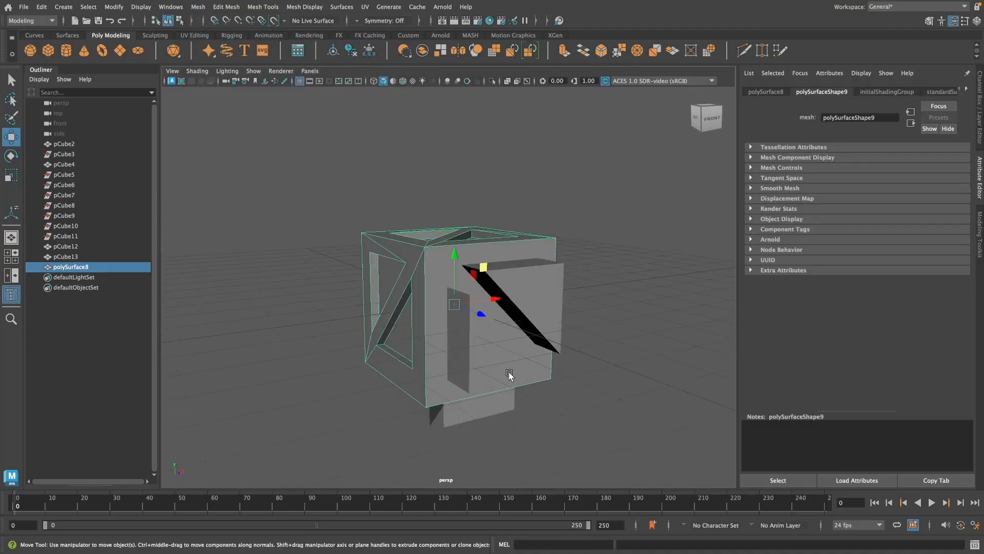
Step: Subtract both wedges on the cube's front side with Boolean Difference (A - B), deleting the history after each cut
click(199, 7)
mouse_move(213, 34)
click(351, 45)
click(352, 51)
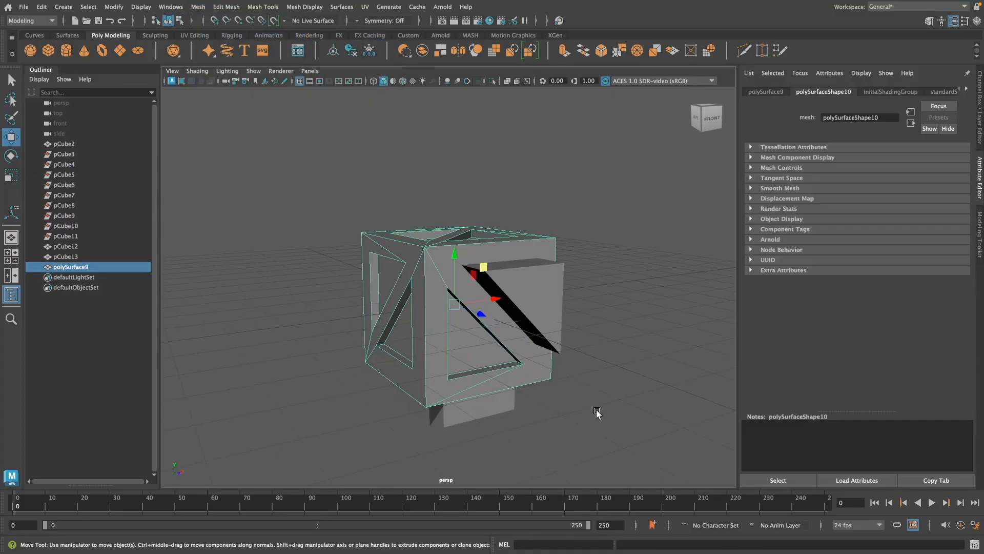
alt+drag(594, 468, 608, 334)
click(199, 7)
click(352, 45)
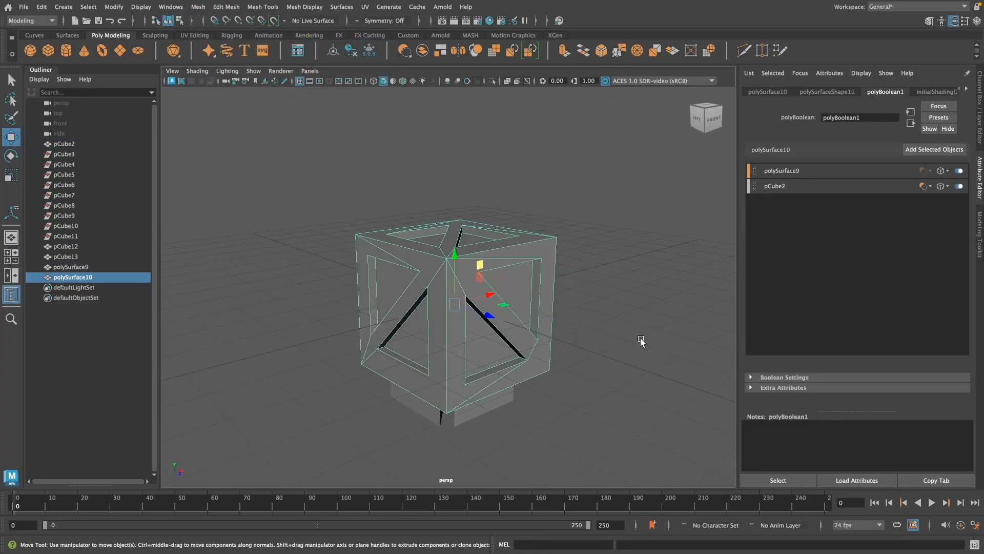
click(368, 53)
Step: Subtract both wedges under the cube with Boolean Difference (A - B), deleting the history after each cut
alt+drag(604, 389, 651, 384)
click(200, 6)
mouse_move(212, 34)
click(351, 45)
click(354, 52)
shift+click(497, 376)
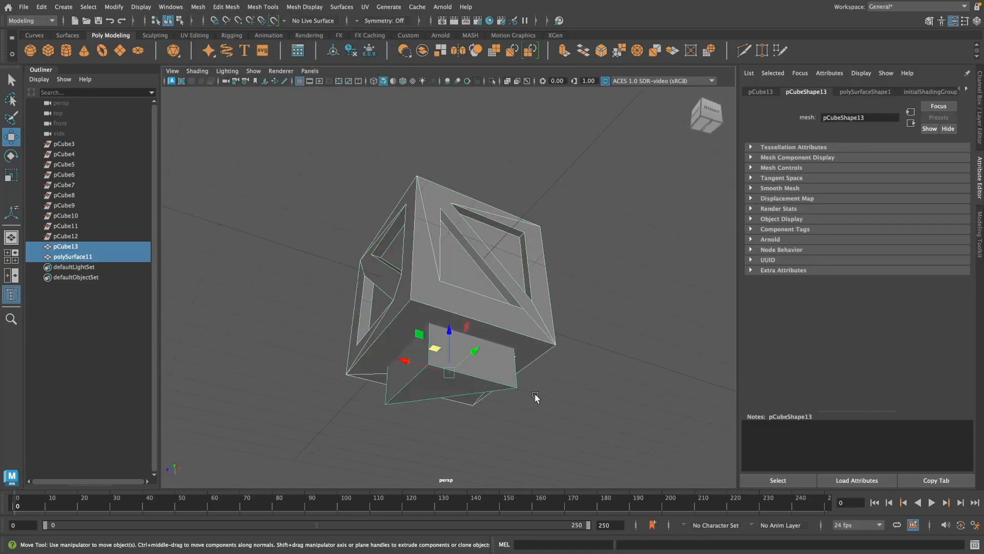
alt+drag(535, 398, 533, 353)
click(198, 7)
click(348, 46)
click(352, 52)
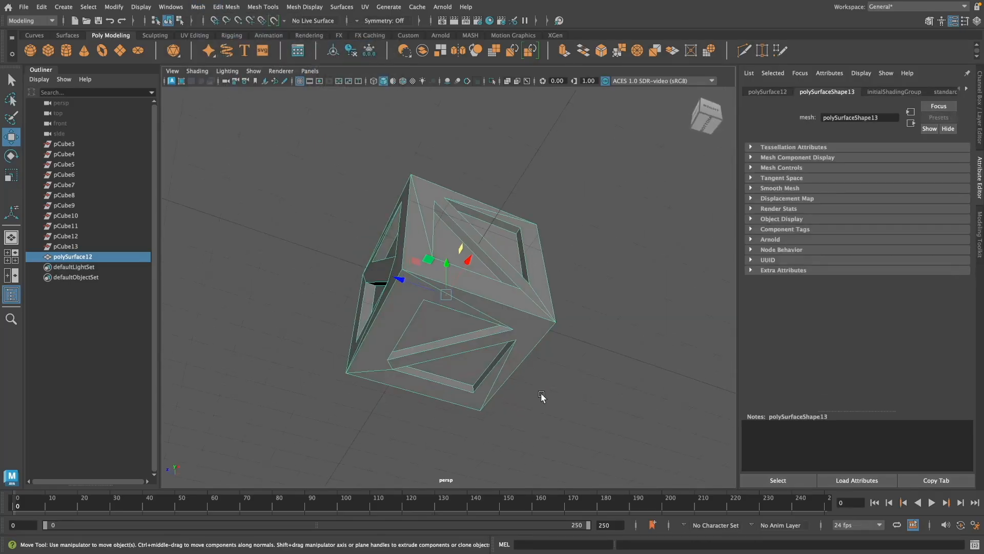
Step: Select the finished crate and apply an automatic UV projection to it in the UV Editing workspace
alt+drag(541, 396, 78, 309)
click(567, 362)
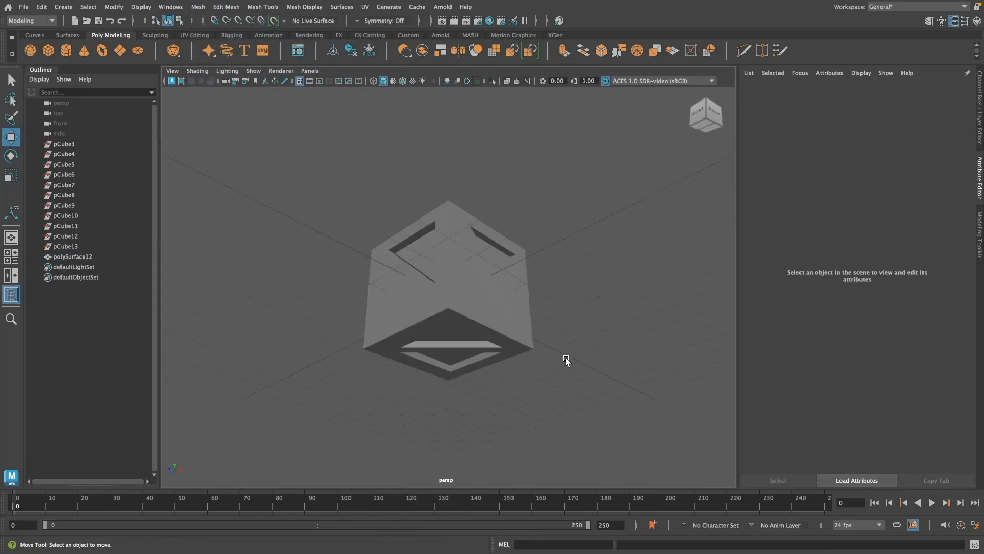
alt+drag(567, 363, 490, 283)
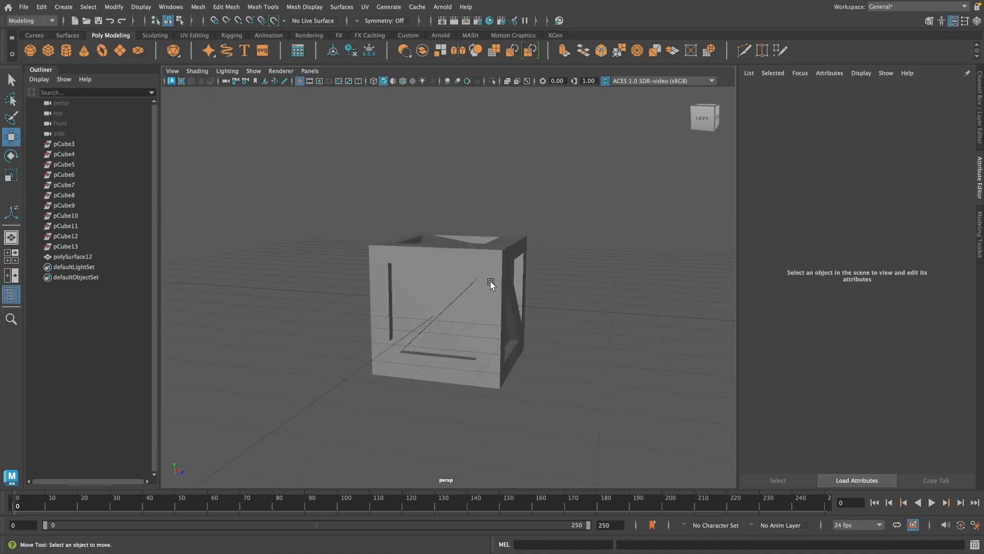
click(490, 284)
alt+drag(610, 339, 573, 339)
alt+middle_drag(572, 340, 538, 326)
click(912, 7)
click(894, 93)
click(490, 79)
click(513, 119)
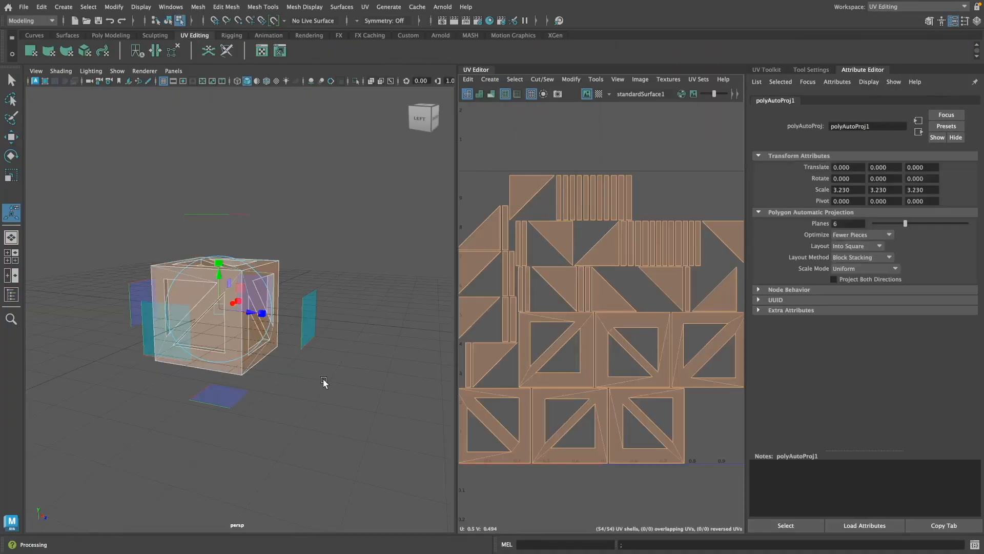
Step: Deselect the UV-mapped crate, save the scene and switch back to the General workspace
click(325, 385)
click(185, 308)
click(391, 217)
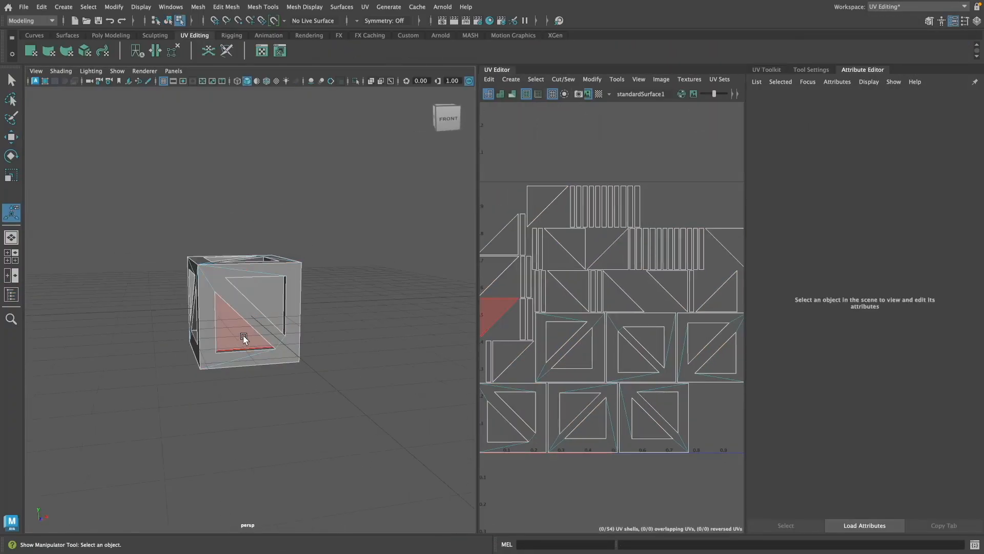
alt+drag(244, 340, 365, 358)
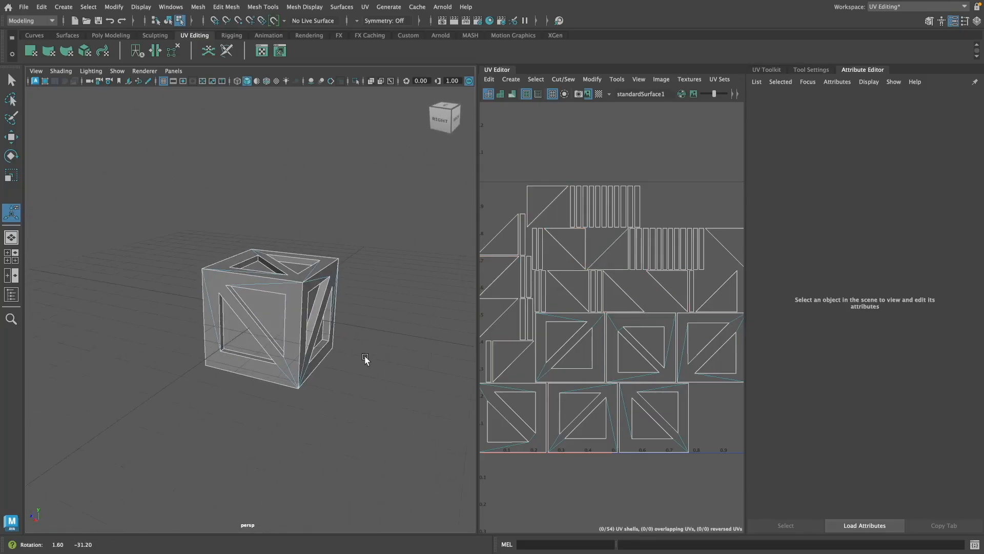
click(887, 10)
click(887, 18)
Step: Assign a new Lambert material named boxMat to the crate and save the scene
right_drag(617, 228, 651, 215)
right_drag(515, 263, 584, 533)
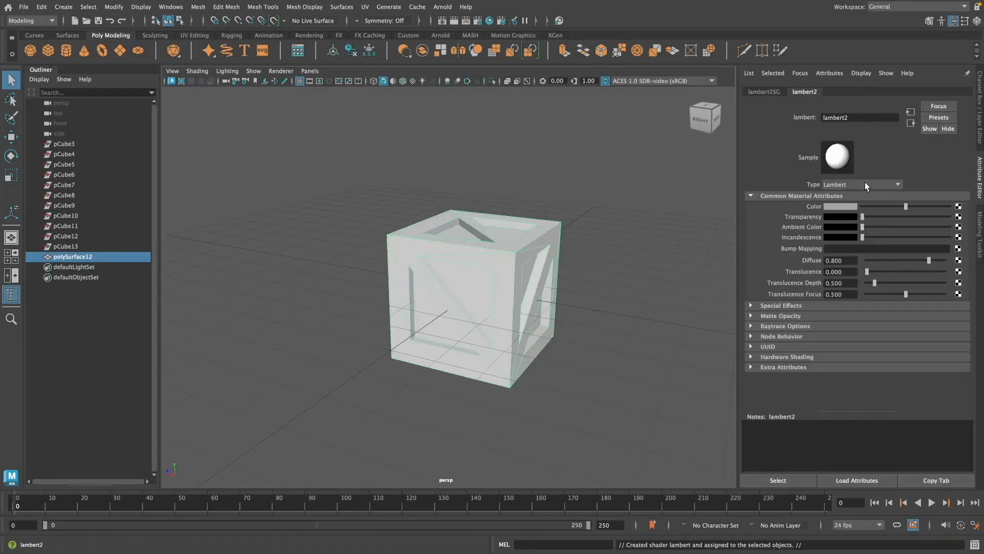
text(crateMat)
key(Return)
click(630, 321)
key(super+s)
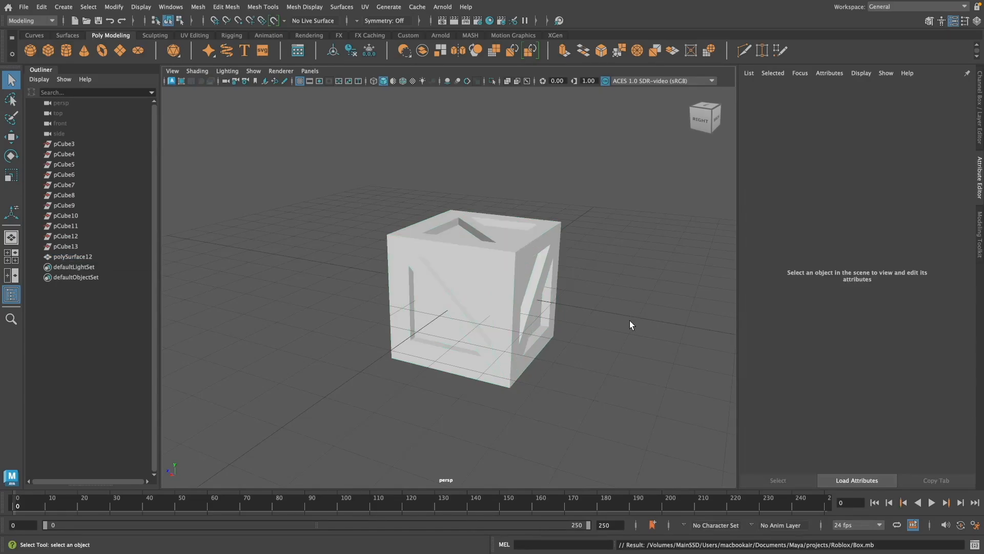
Step: Delete the leftover pCube nodes and rename the crate mesh as Box
drag(630, 321, 364, 224)
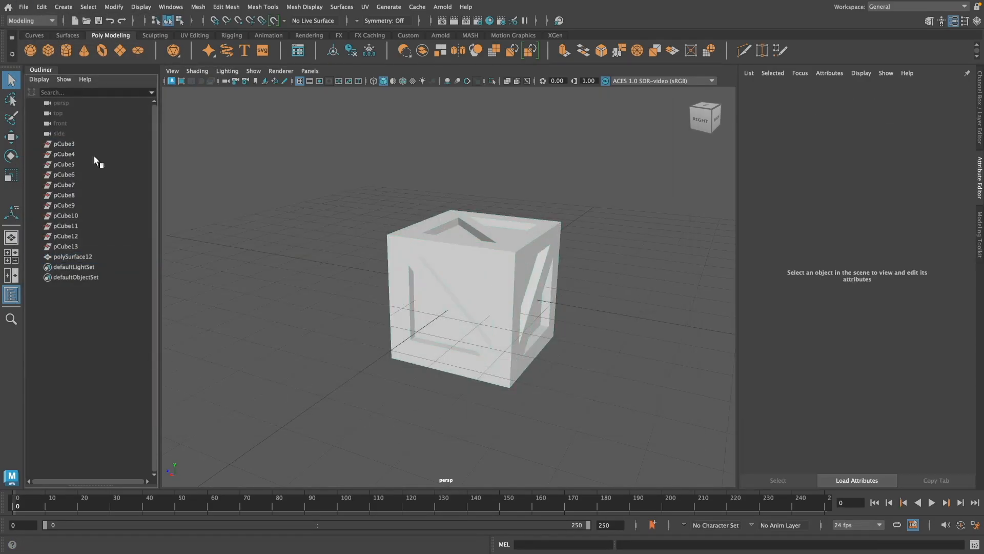
click(480, 292)
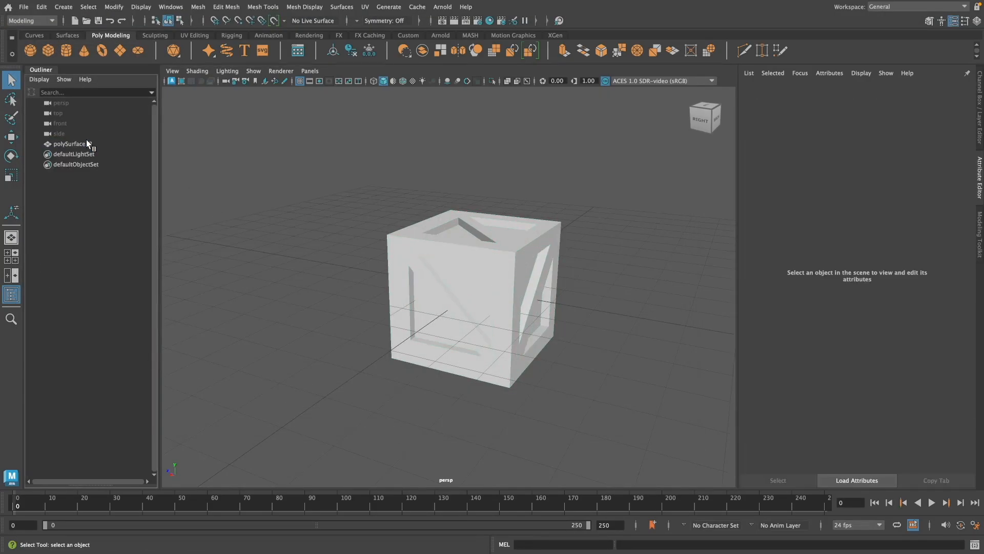
click(87, 143)
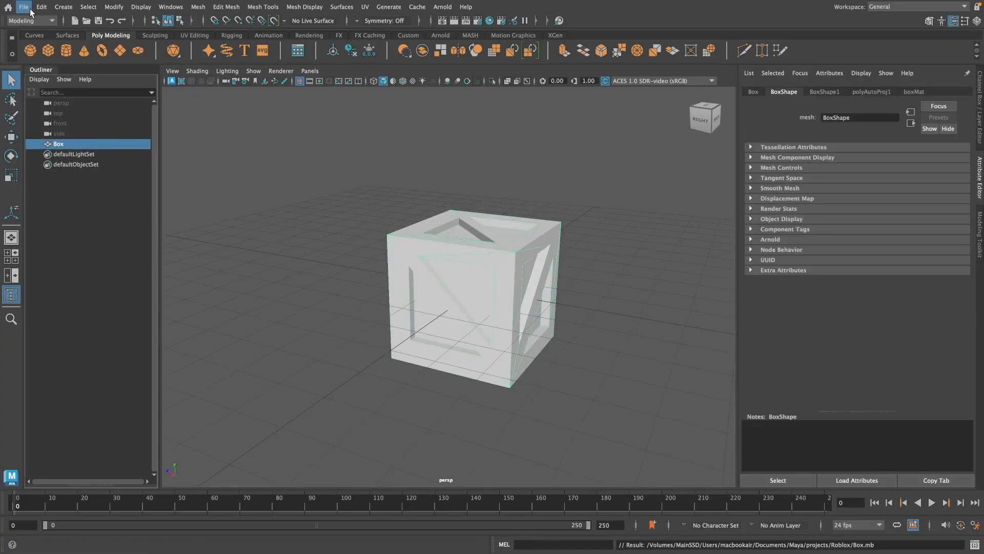
Step: Export the selected Box mesh using the FBX export file type
click(30, 9)
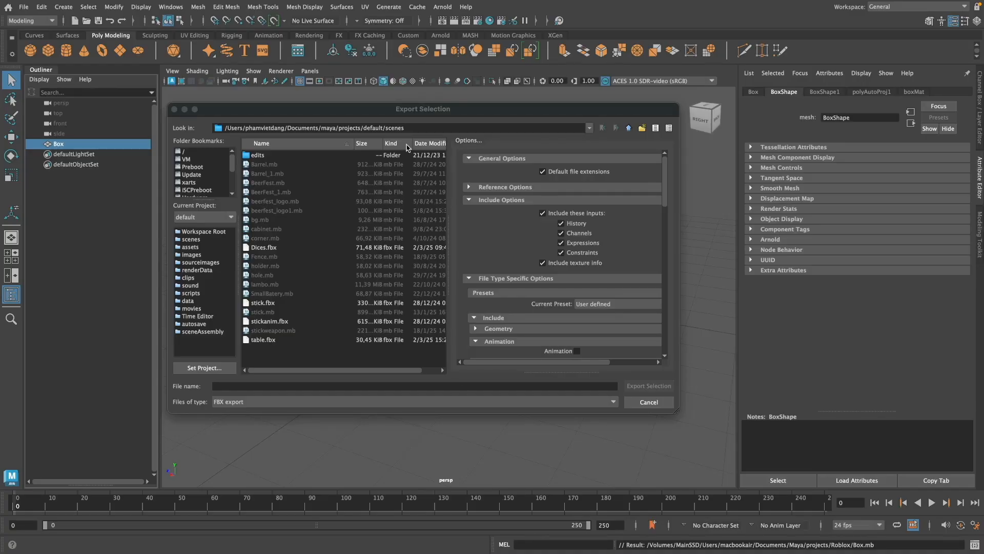
click(105, 235)
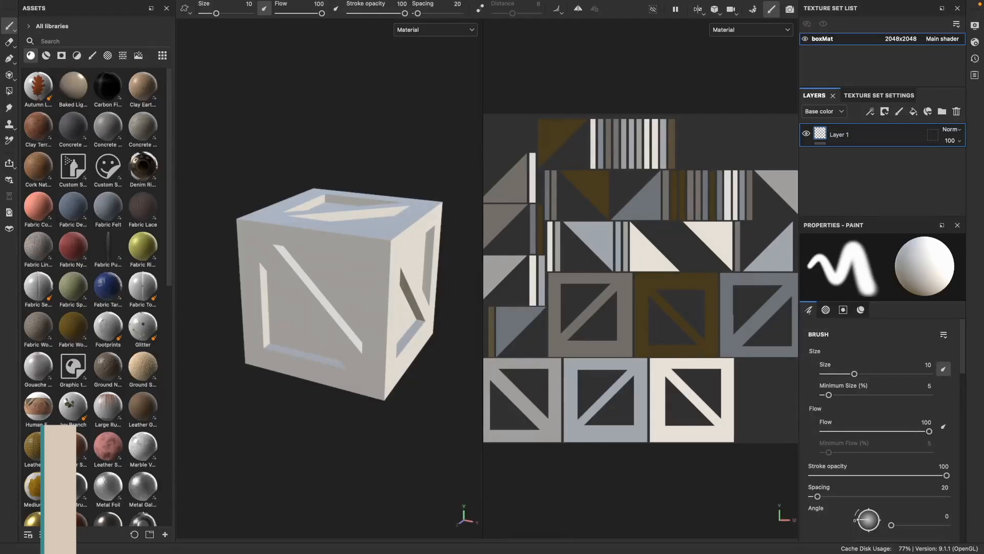
Step: Switch to Substance Painter, search the smart materials for wood and apply Wood Walnut to the crate
click(47, 57)
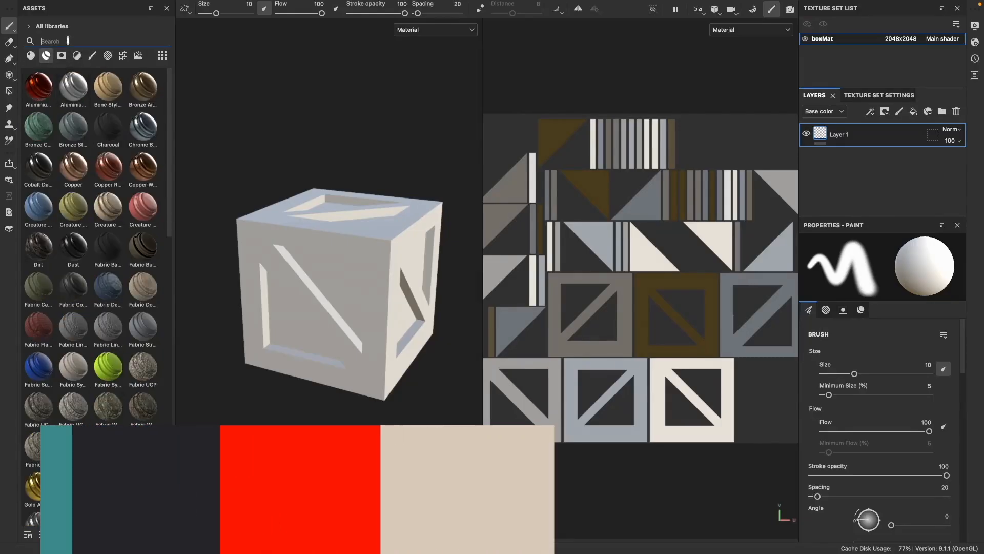
click(68, 41)
text(wood)
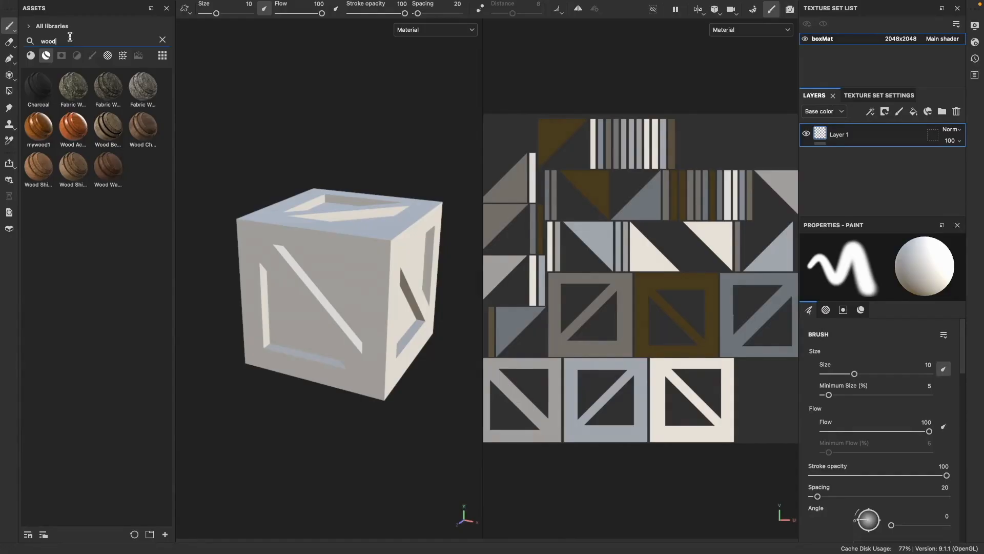
drag(108, 166, 380, 343)
alt+middle_drag(354, 337, 400, 328)
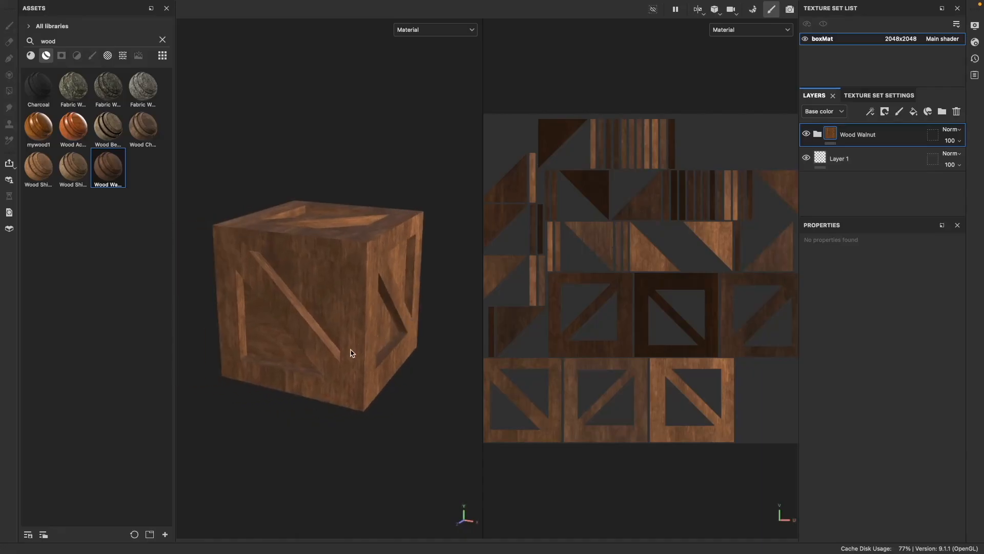
alt+drag(343, 370, 323, 376)
alt+right_drag(323, 376, 480, 428)
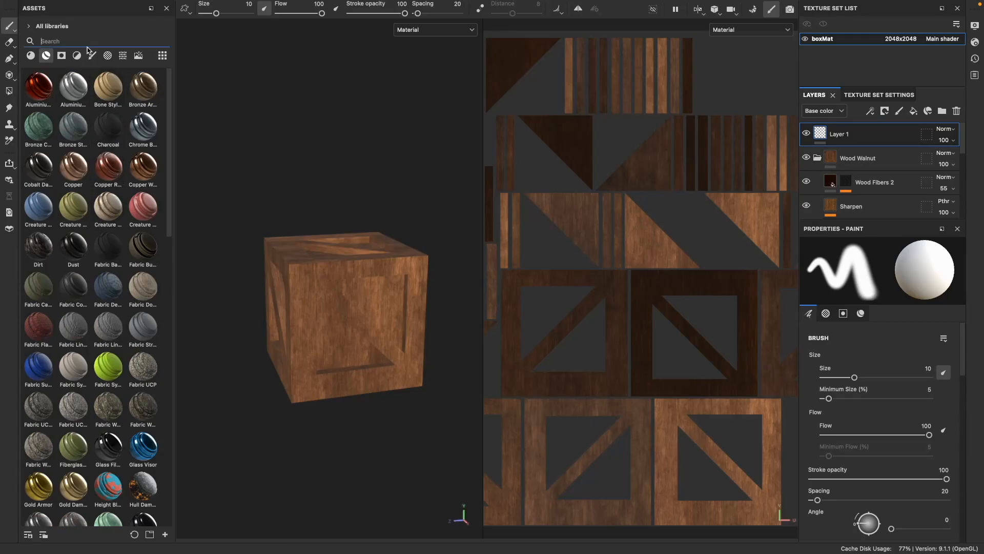
Step: Search the base materials for wood and apply Wood Rough to the crate as a new fill layer
text(wood)
key(BackSpace)
key(BackSpace)
key(BackSpace)
key(BackSpace)
click(32, 56)
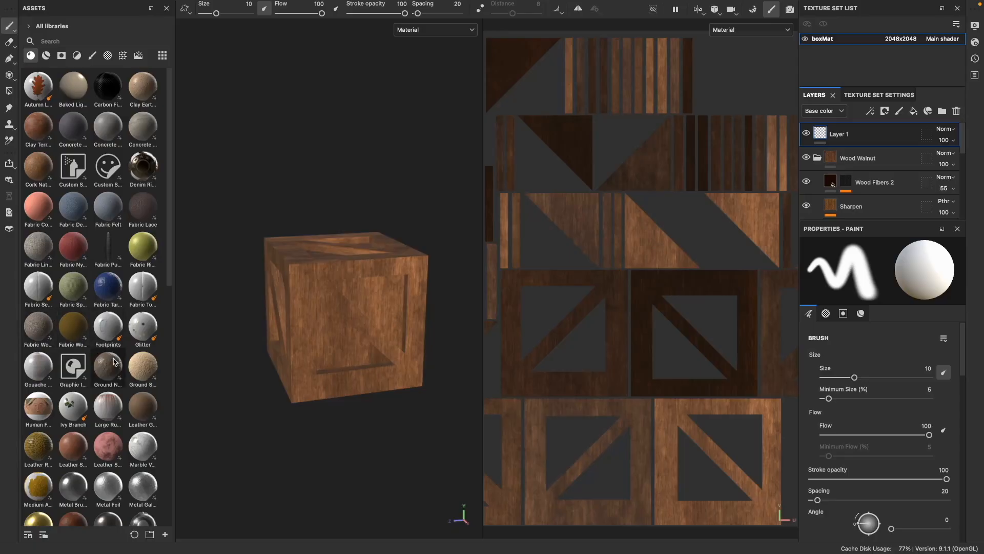
text(wood)
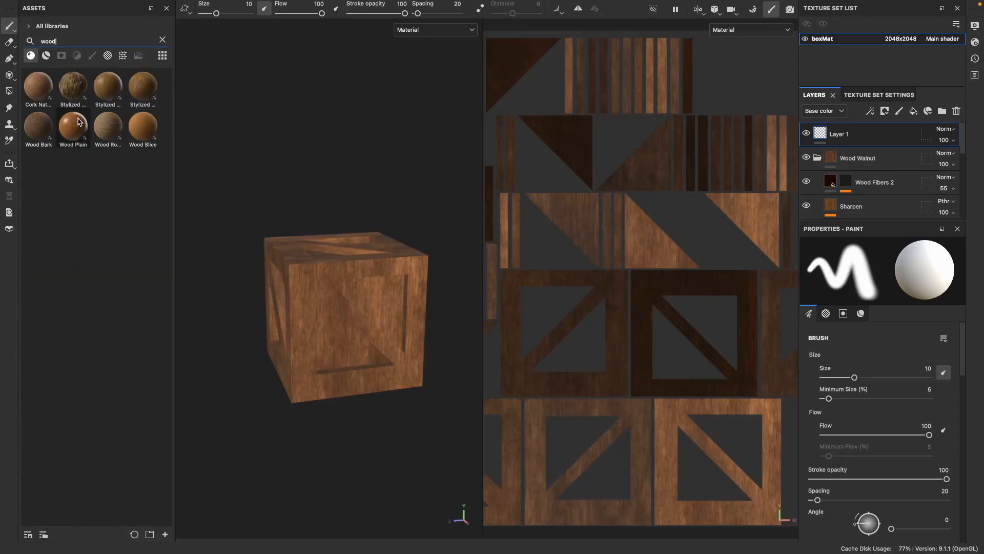
drag(112, 132, 290, 310)
Step: Add a black mask to the Wood Rough layer and add a paint effect to that mask
right_click(846, 136)
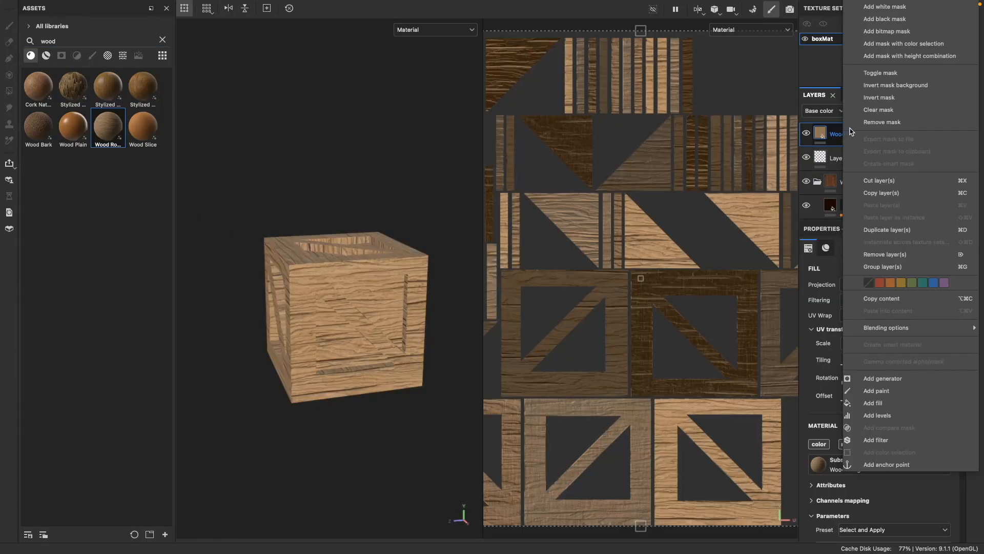
click(884, 19)
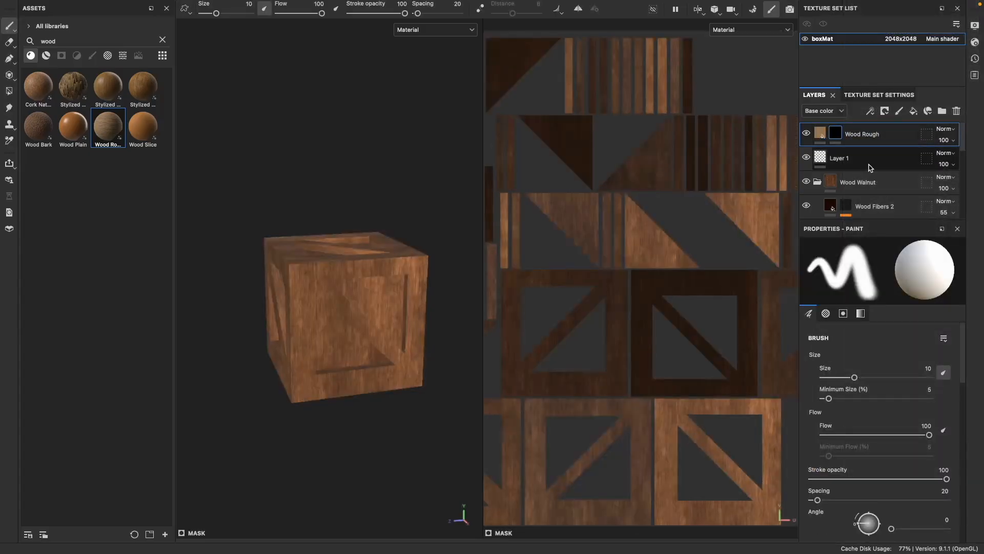
right_click(835, 136)
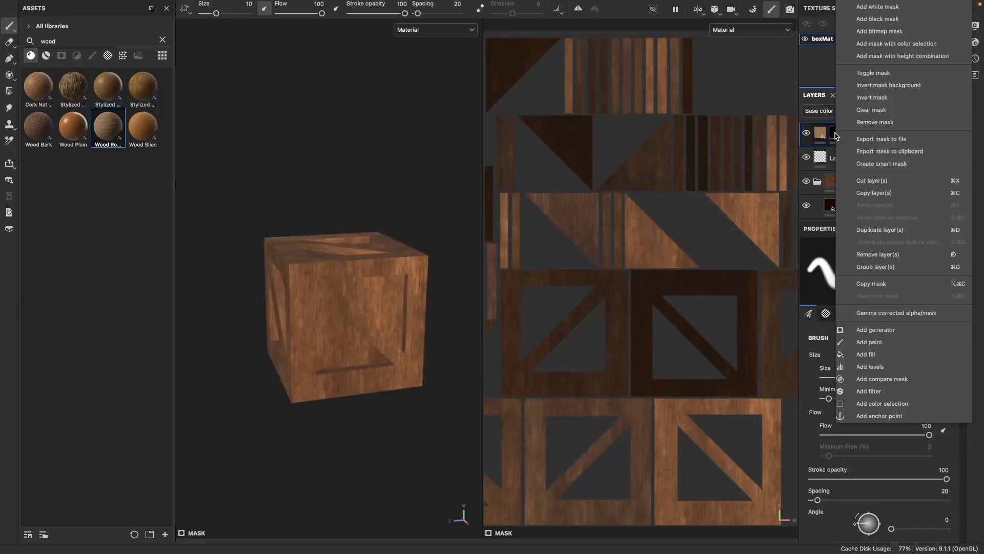
click(884, 348)
Step: Use polygon fill on the mask to reveal Wood Rough on the recessed triangular panels of two crate sides
key(4)
click(405, 333)
click(355, 351)
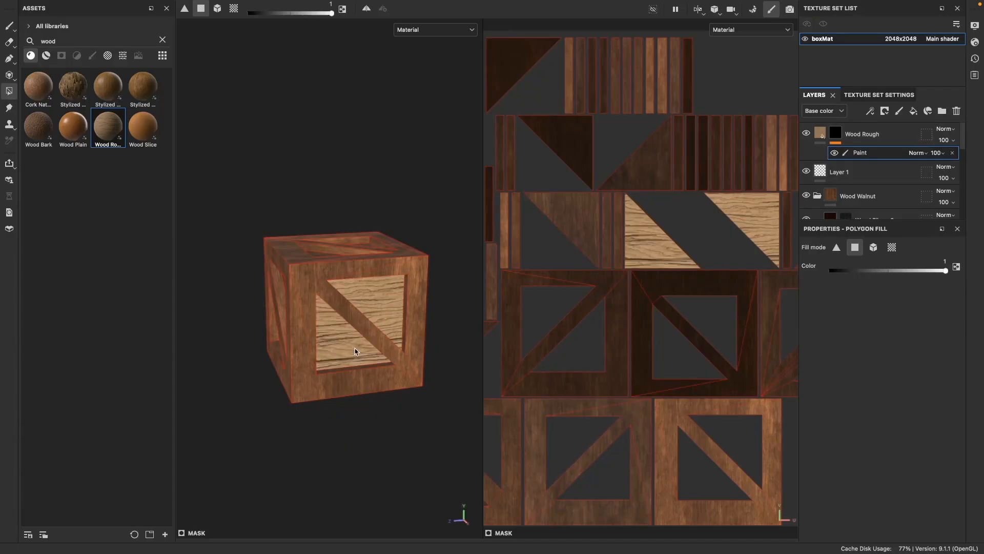
alt+drag(418, 438, 390, 434)
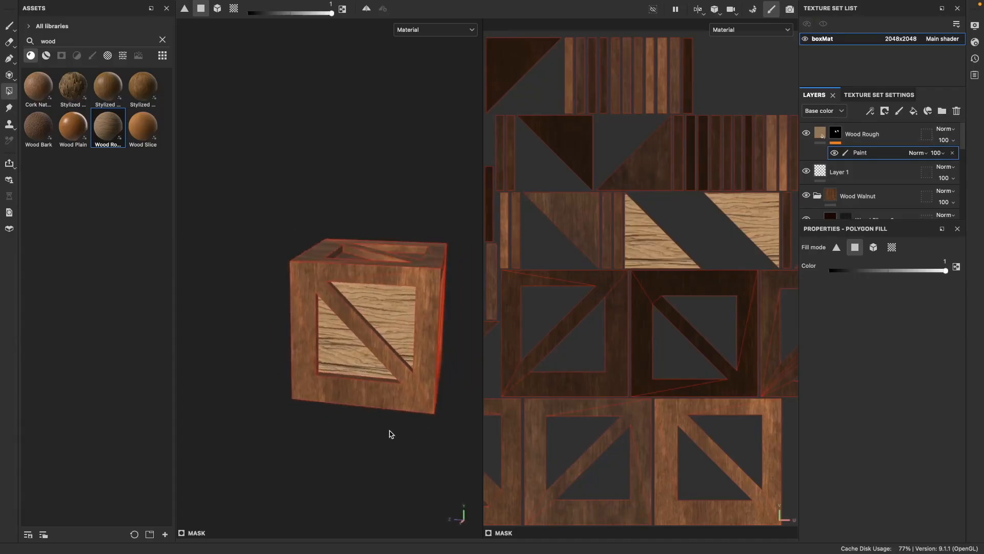
alt+middle_drag(389, 434, 320, 424)
alt+drag(392, 430, 311, 416)
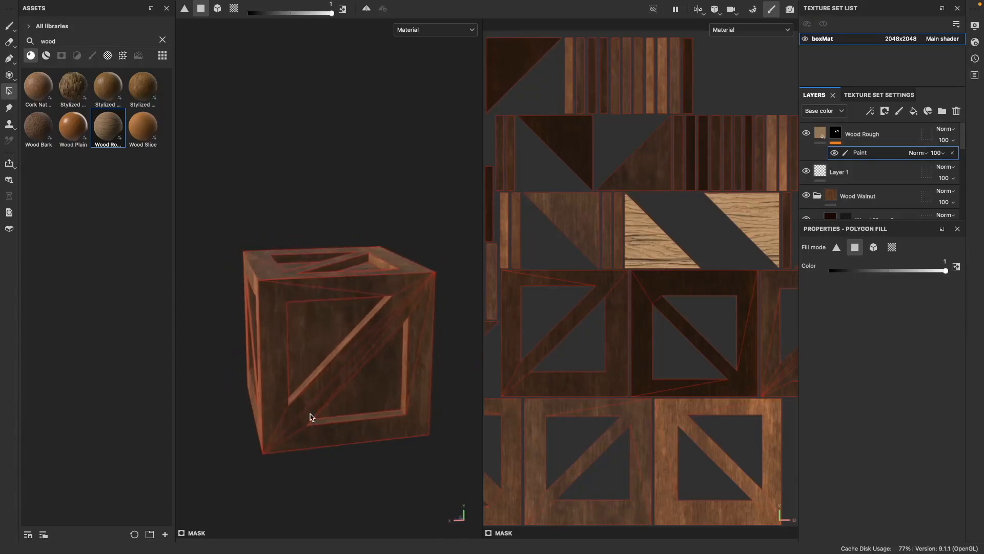
click(318, 342)
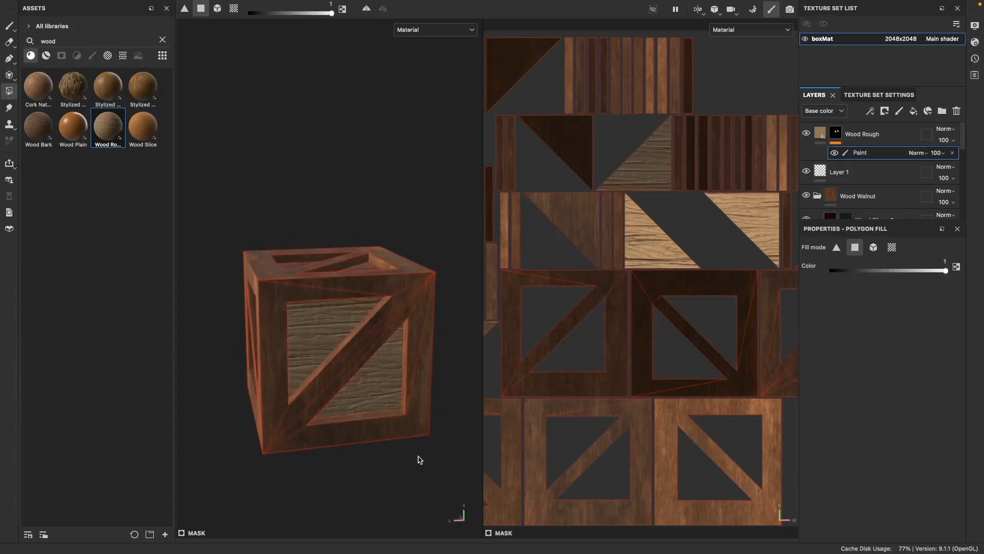
Step: Fill the recessed panels on the crate's remaining side faces in the Wood Rough mask
alt+drag(418, 459, 338, 459)
scroll(351, 425, down, 2)
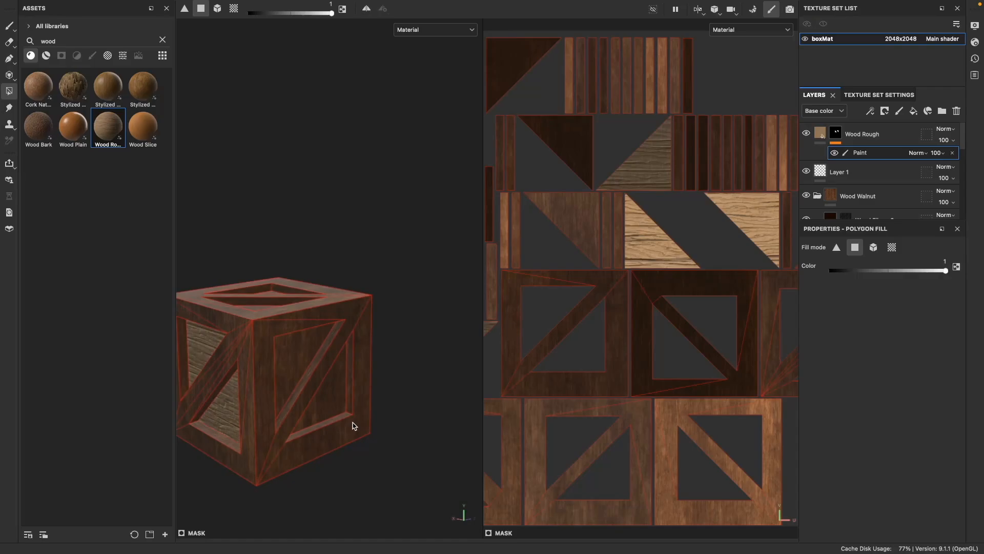
alt+middle_drag(353, 425, 398, 401)
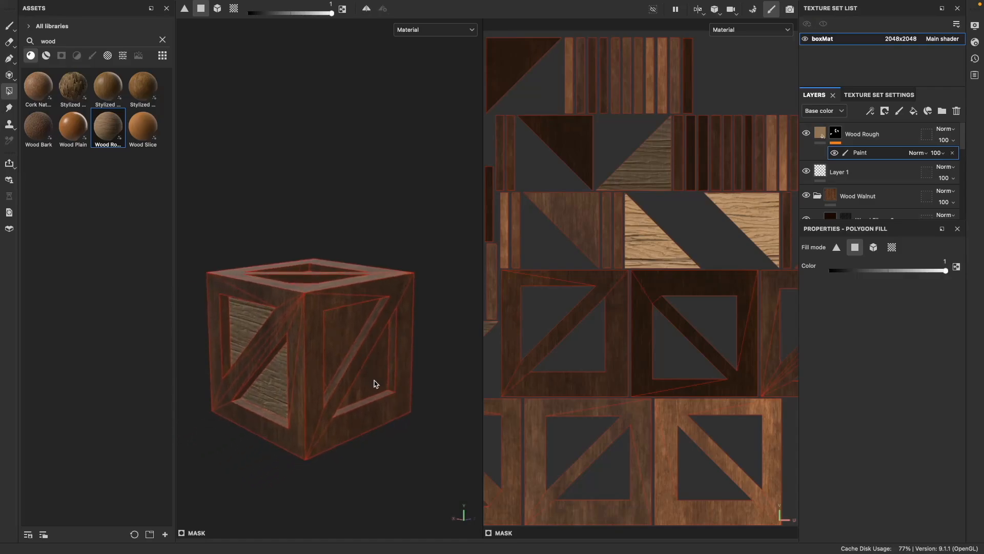
alt+drag(415, 411, 337, 351)
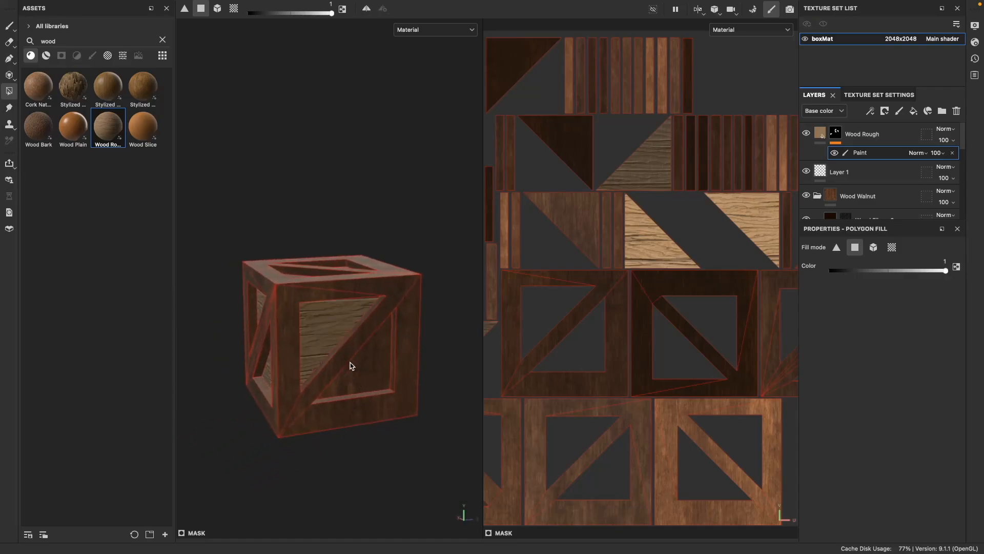
alt+drag(382, 397, 332, 401)
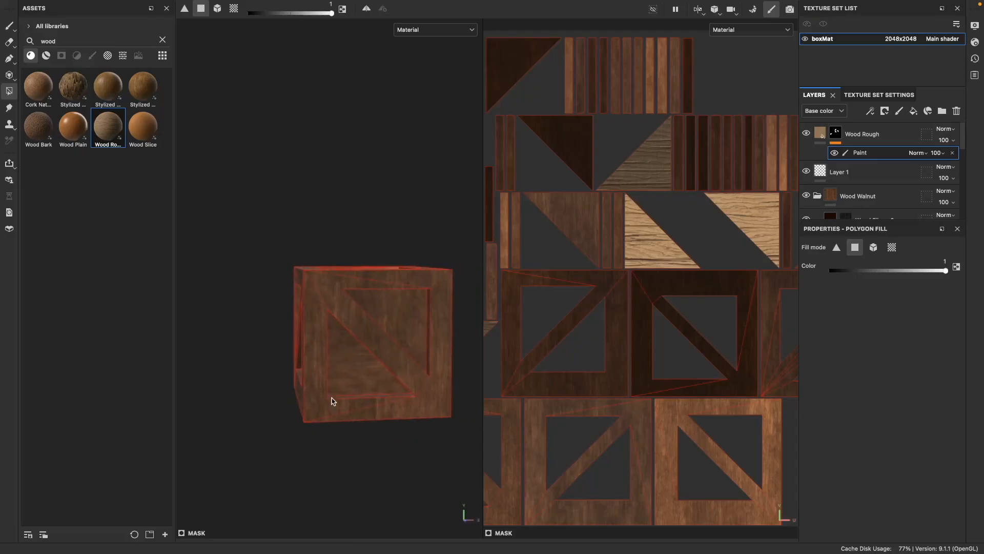
alt+drag(348, 368, 318, 451)
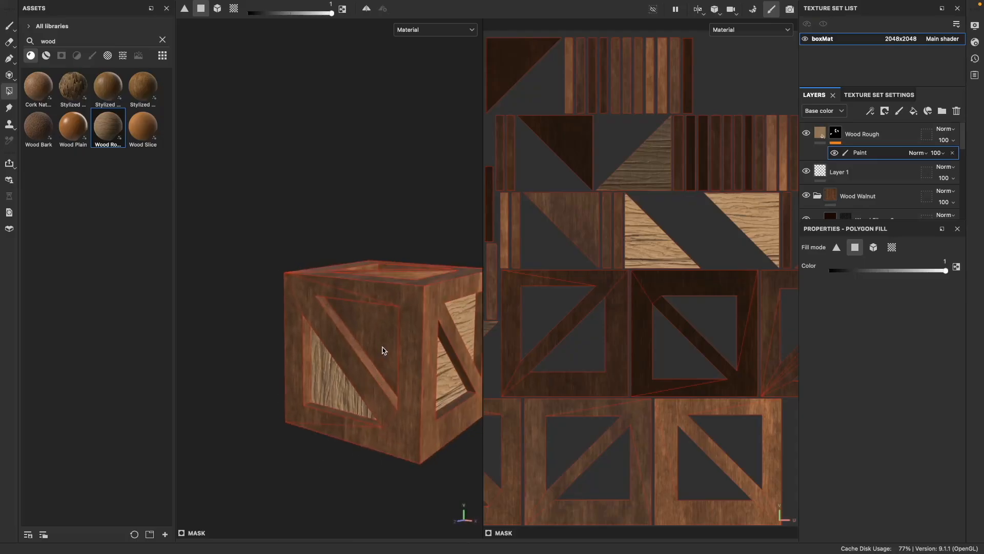
Step: Fill the recessed panels on the crate's top and bottom faces in the Wood Rough mask
scroll(388, 407, down, 3)
alt+drag(416, 475, 387, 427)
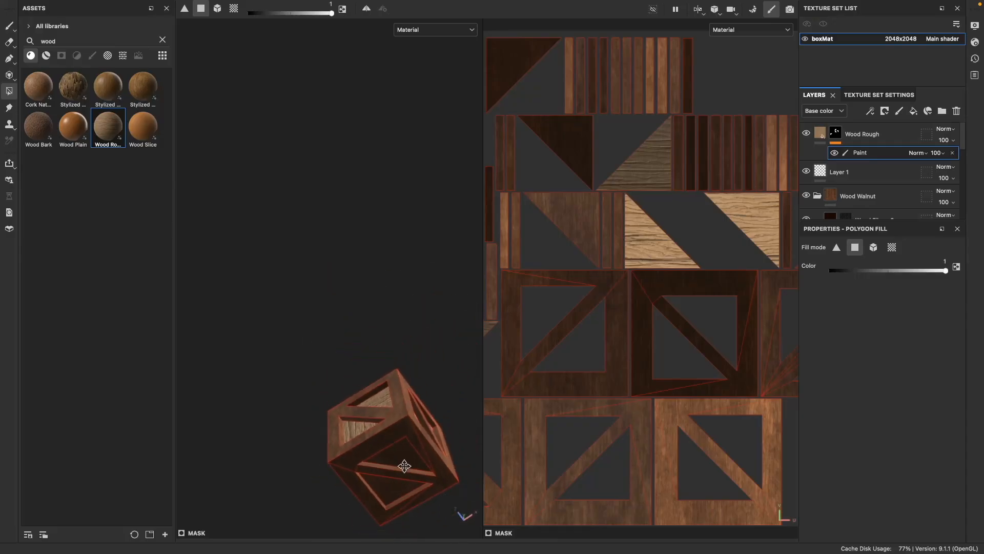
alt+middle_drag(387, 427, 381, 344)
click(377, 334)
alt+drag(389, 420, 374, 294)
click(373, 377)
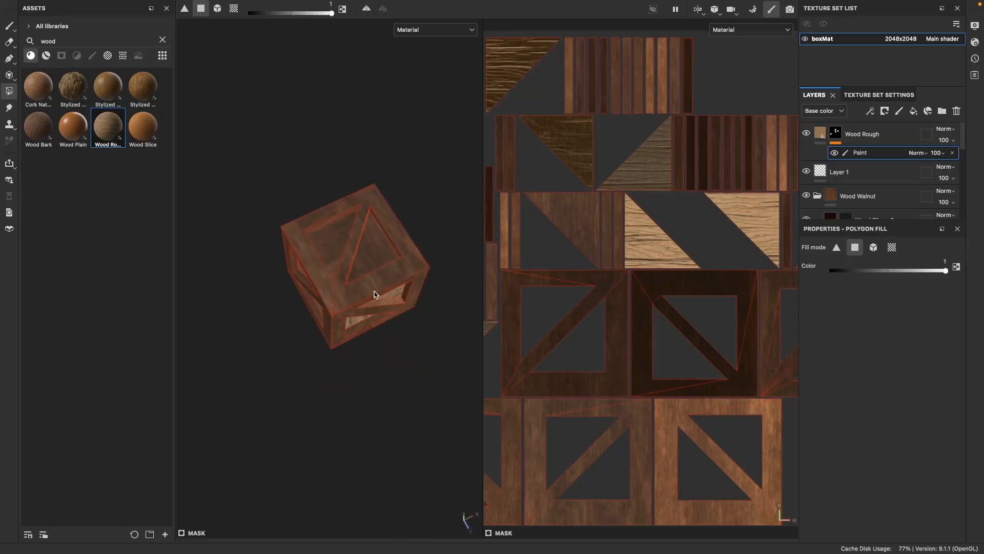
click(334, 257)
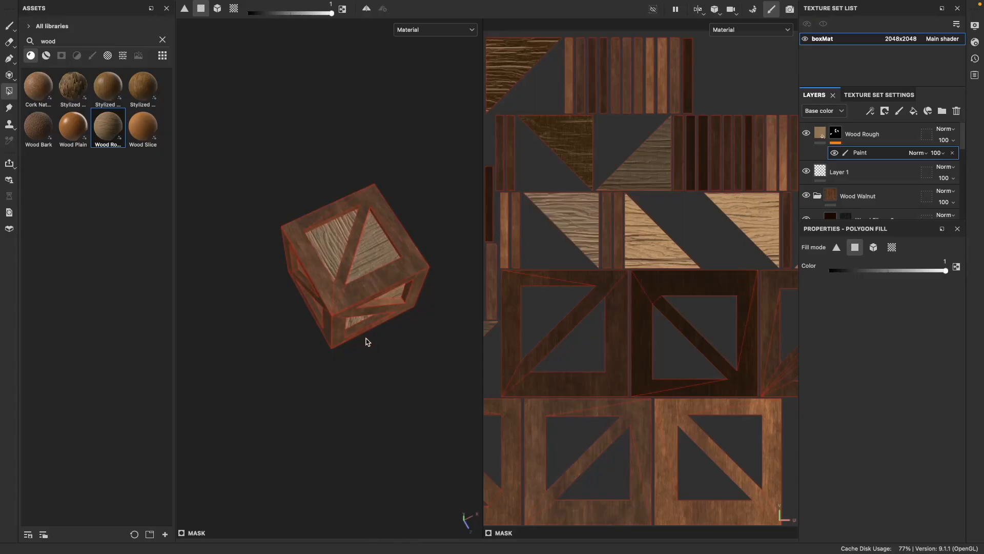
Step: Check the crate's filled panels from several angles and save the project
scroll(367, 341, down, 2)
alt+drag(392, 361, 215, 173)
alt+drag(282, 256, 408, 417)
alt+middle_drag(409, 418, 305, 420)
alt+drag(306, 421, 400, 401)
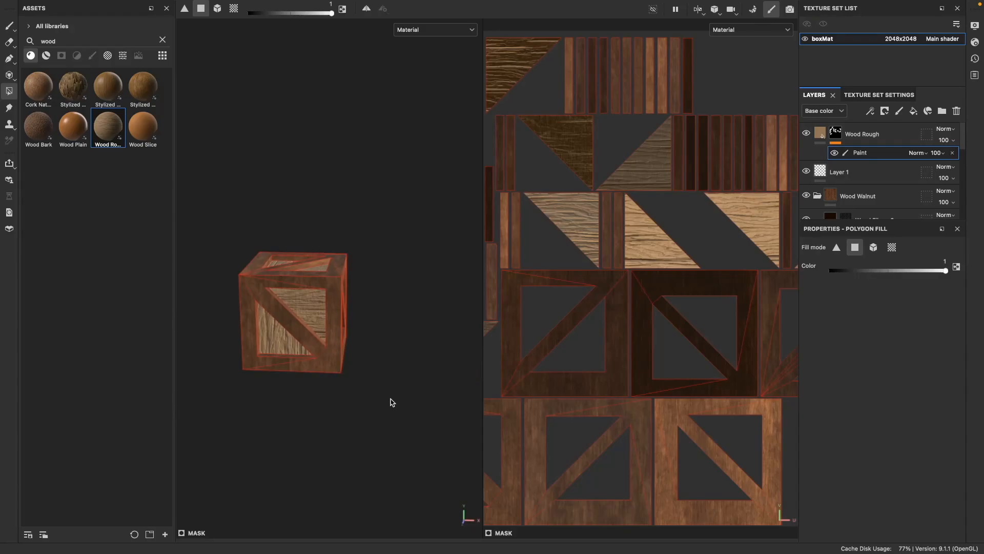
key(super+s)
Step: Export the boxMat texture set as 2048x2048 PNG files and close the export window
mouse_move(79, 3)
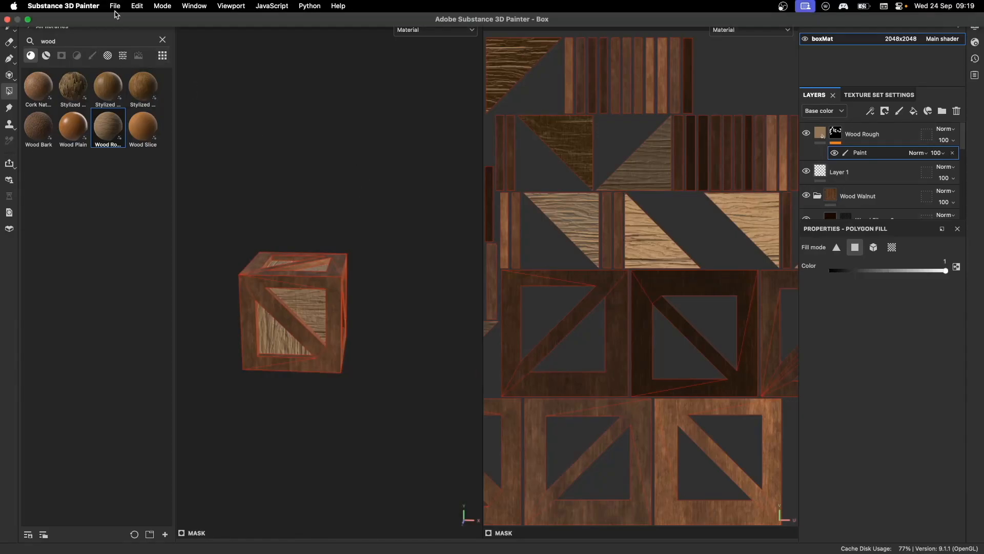
click(115, 5)
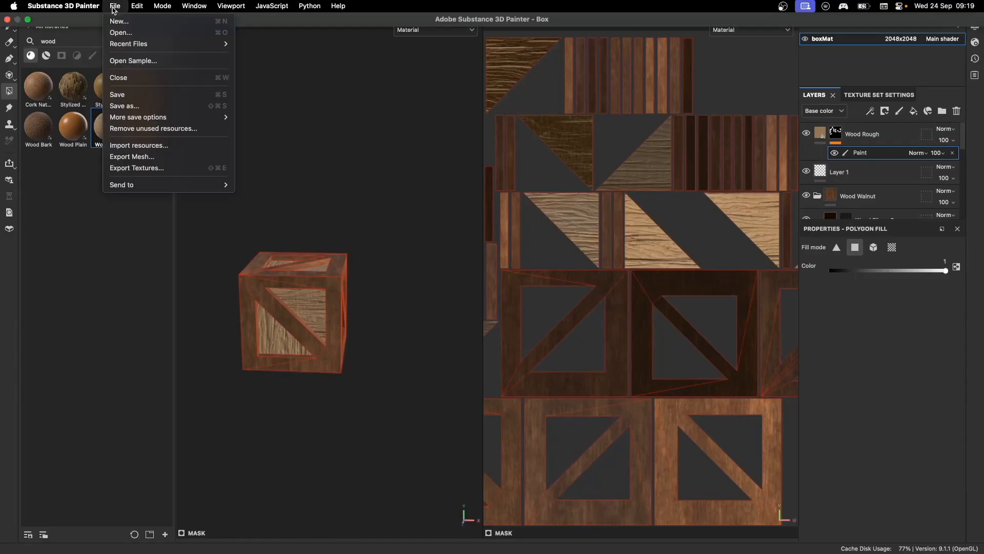
click(160, 168)
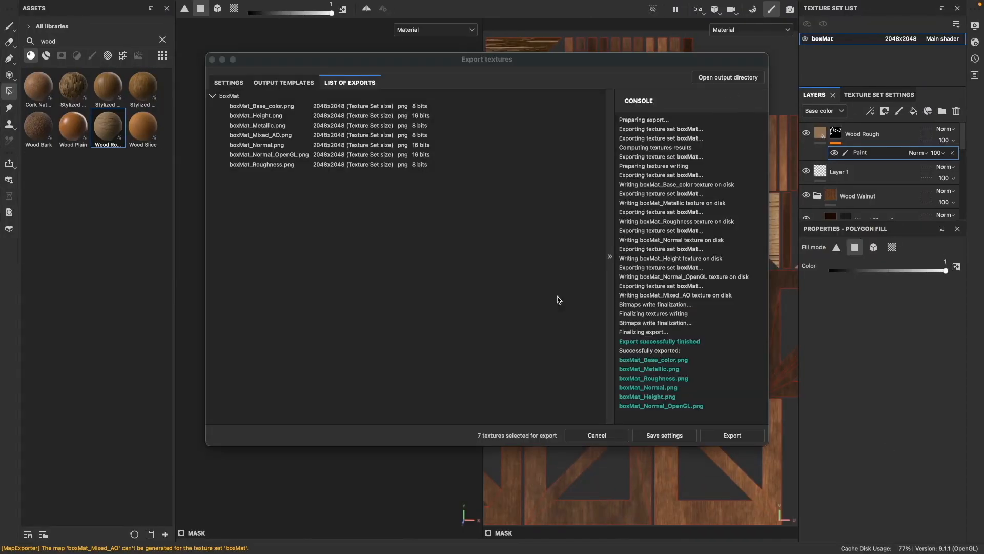
click(212, 60)
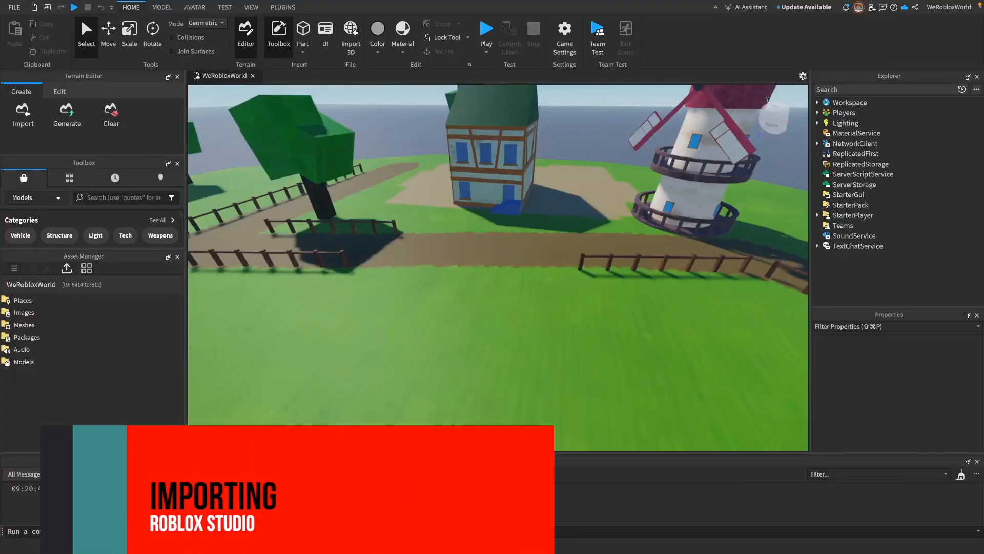
Step: In Roblox Studio, bulk-import Box.fbx from the Box folder into the game's assets
click(68, 271)
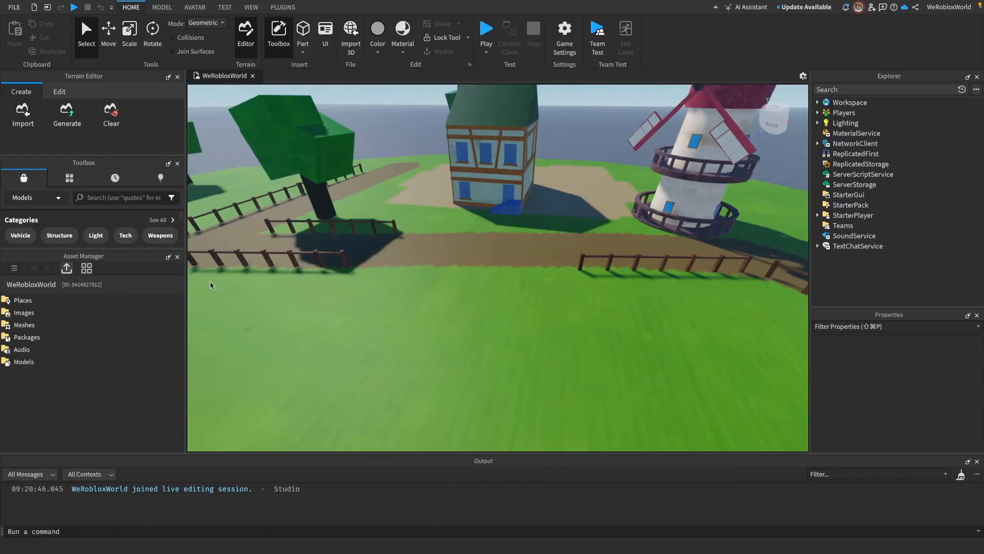
click(525, 208)
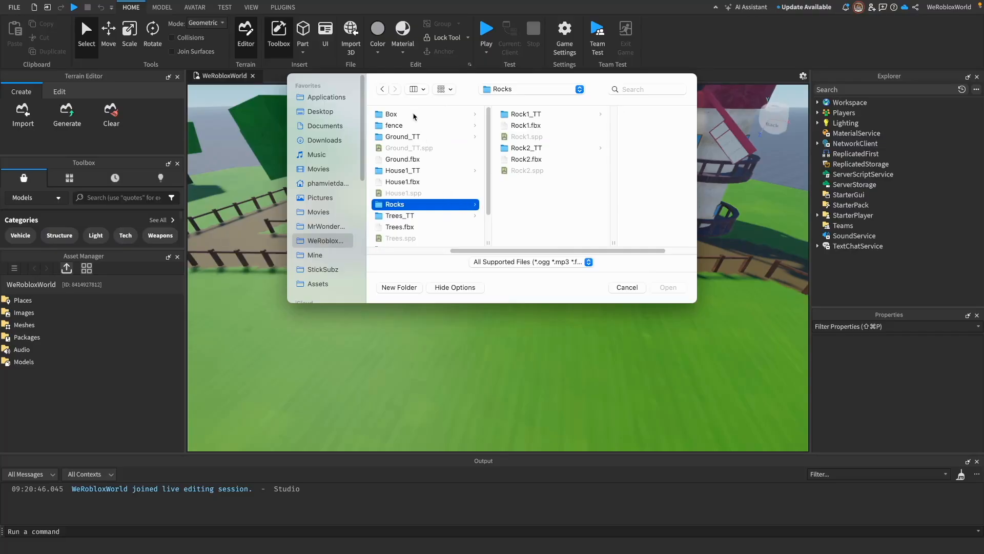
click(414, 114)
click(523, 125)
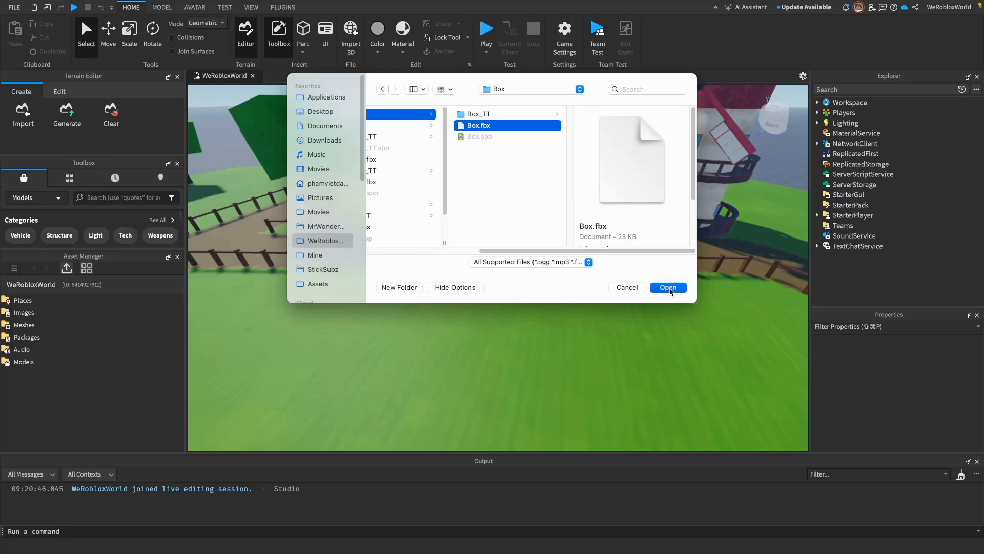
click(668, 287)
click(533, 299)
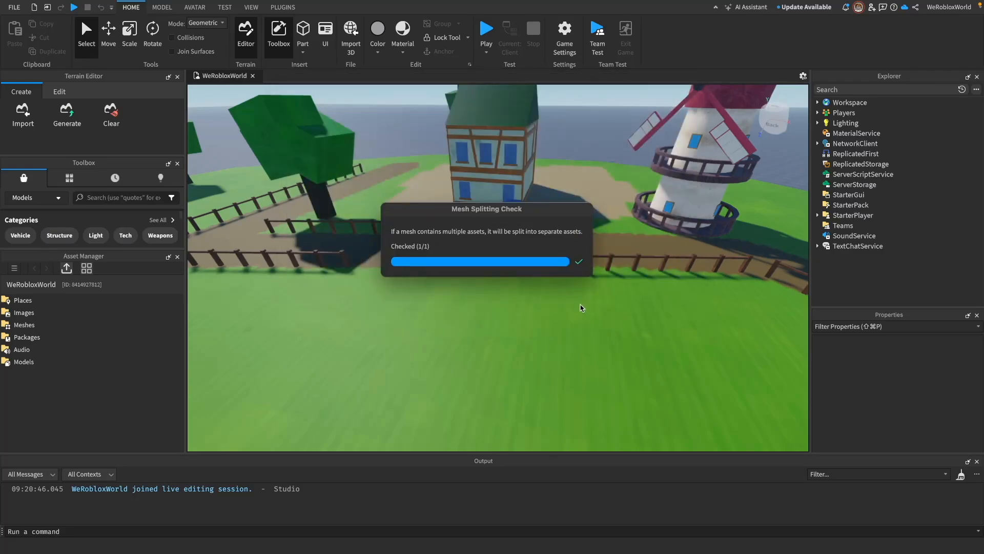
Step: Import boxMat_Base_color.png from the Box_TT folder into the game's assets
click(524, 353)
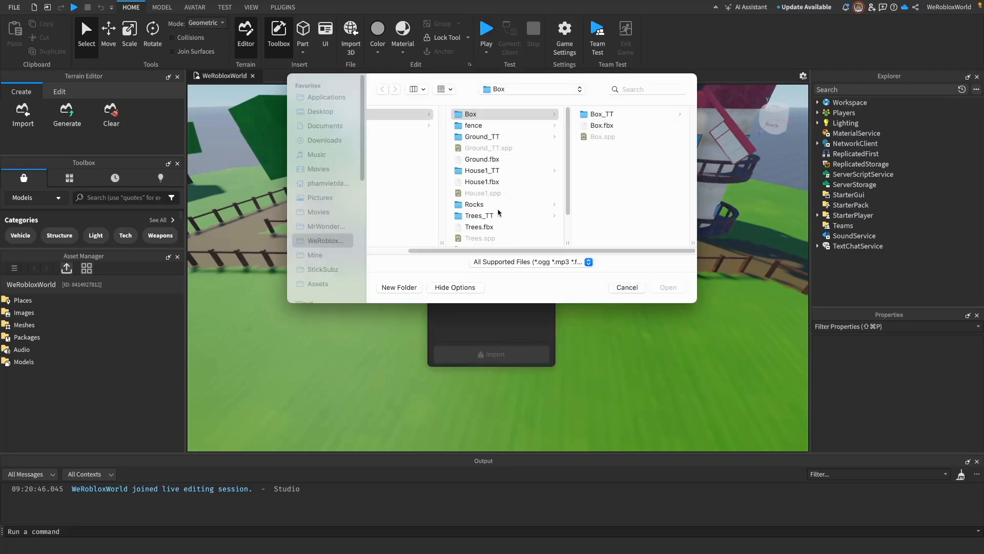
click(598, 114)
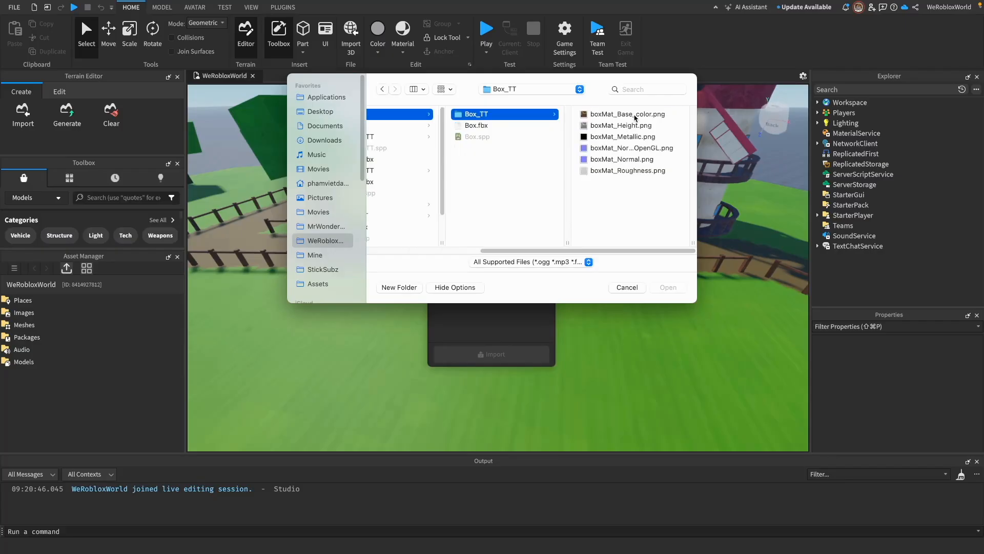
click(604, 114)
click(668, 287)
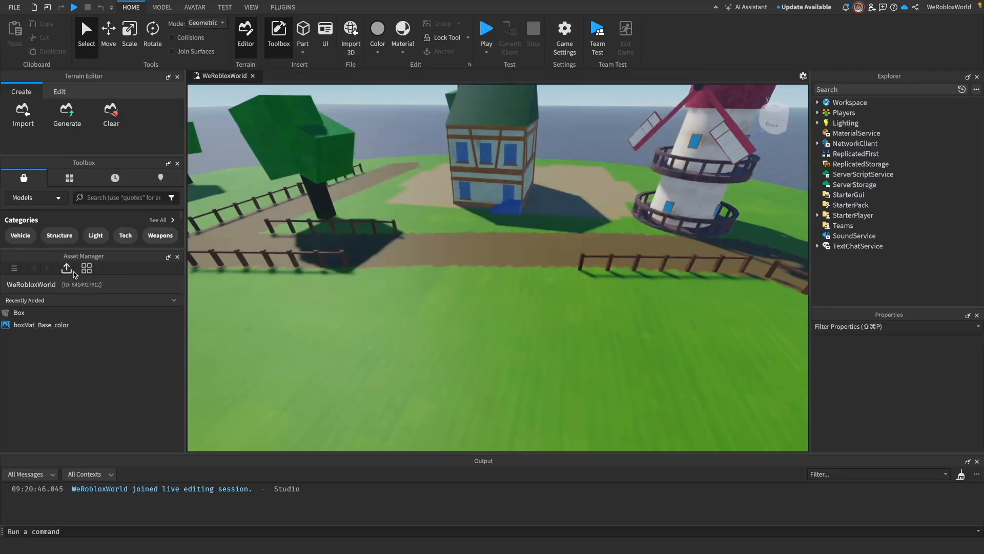
Step: Insert the Box mesh from the game's Meshes assets into the workspace
click(15, 270)
click(68, 321)
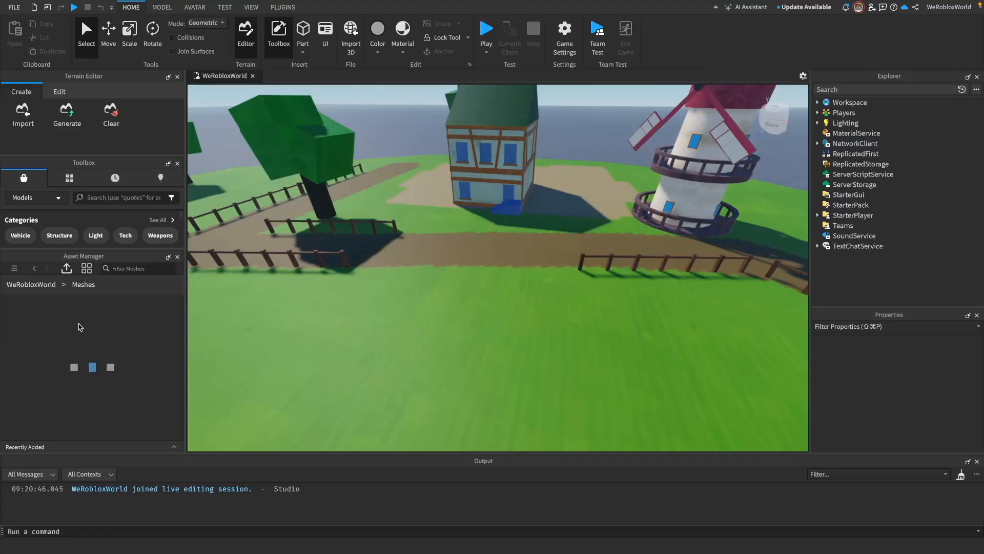
double_click(56, 304)
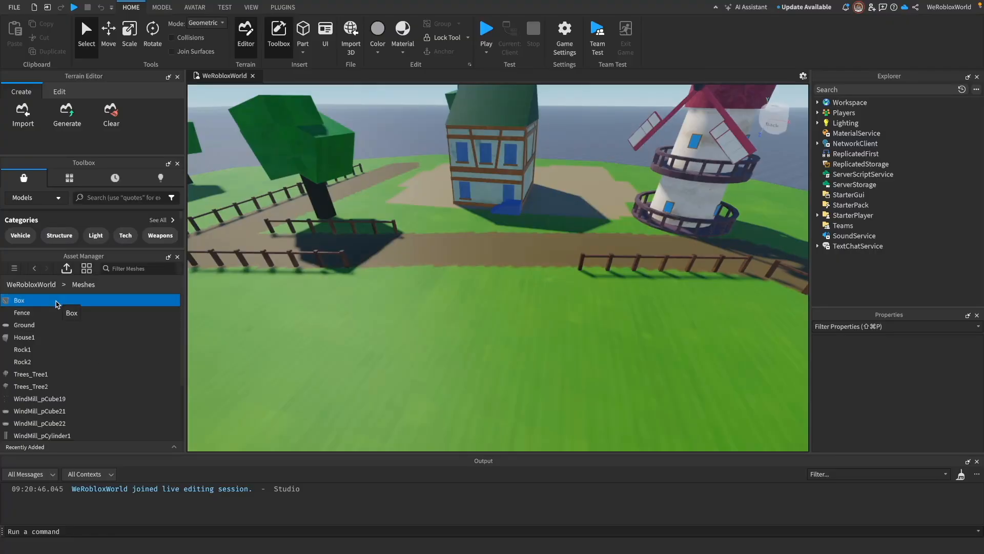
right_drag(532, 334, 533, 334)
Step: Set the inserted box's TextureContent to the imported boxMat_Base_color image
scroll(531, 334, up, 5)
scroll(533, 334, up, 5)
scroll(533, 333, down, 4)
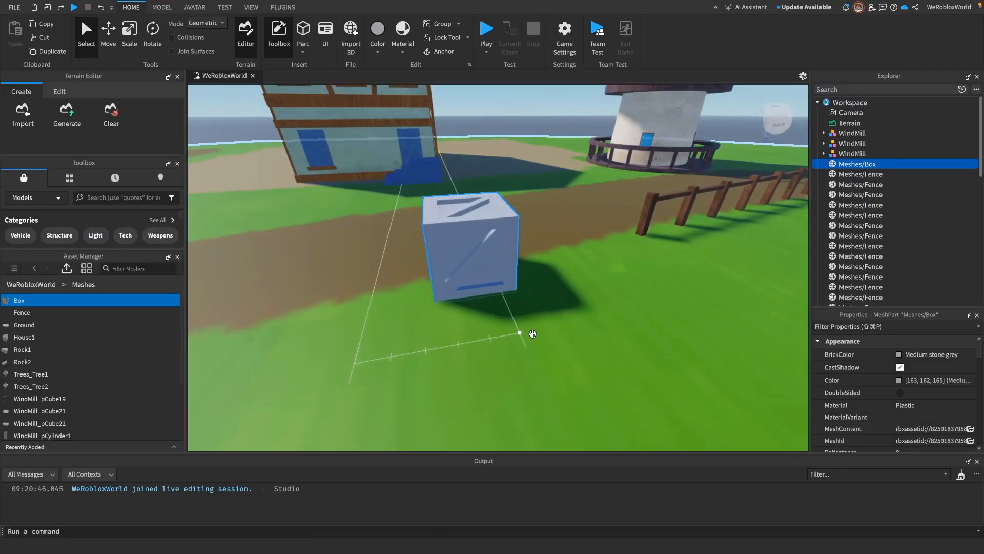
scroll(887, 377, down, 4)
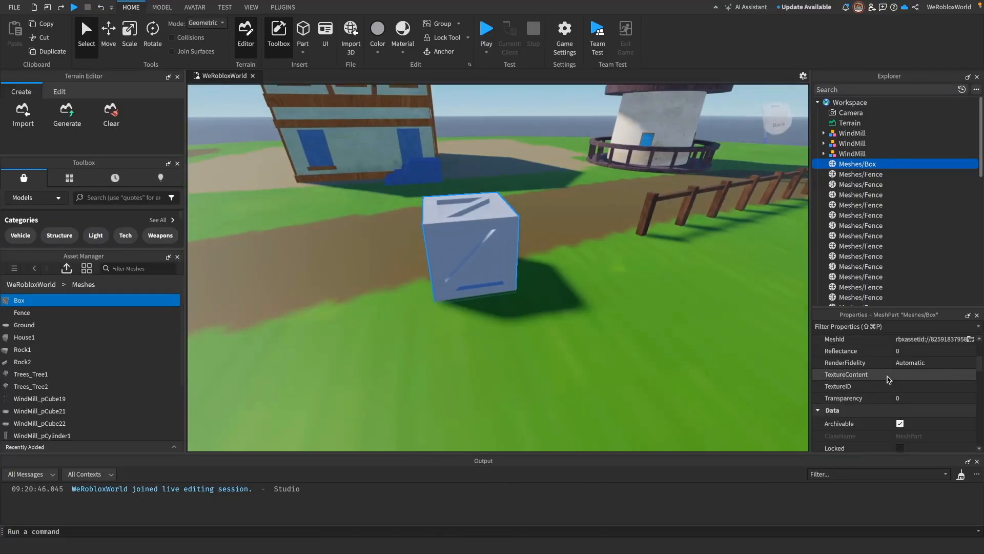
click(957, 376)
click(902, 264)
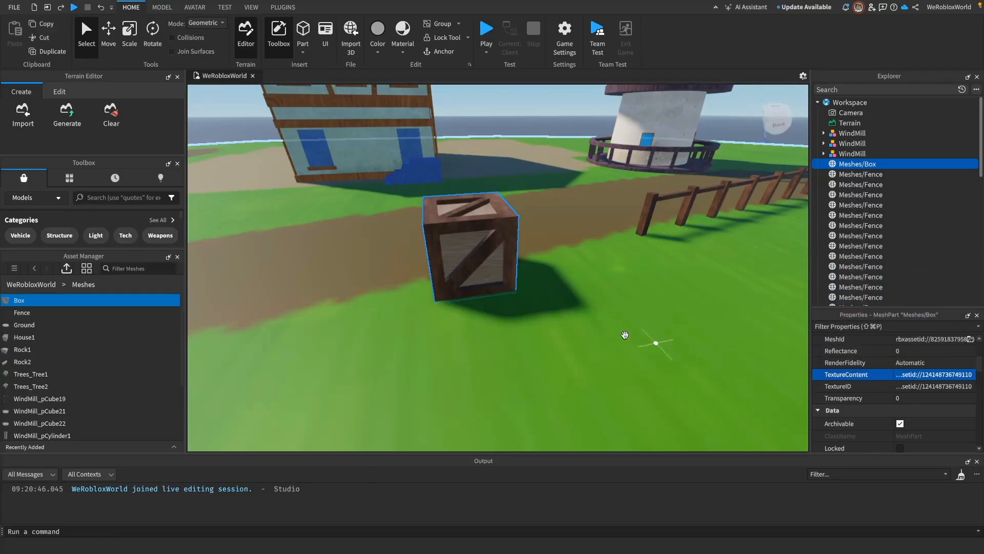
Step: Use the Move tool to shift the box along the dirt path in front of the house
right_drag(549, 294, 590, 320)
scroll(549, 294, up, 5)
scroll(539, 291, down, 8)
key(super+2)
drag(495, 336, 583, 311)
right_drag(637, 328, 636, 327)
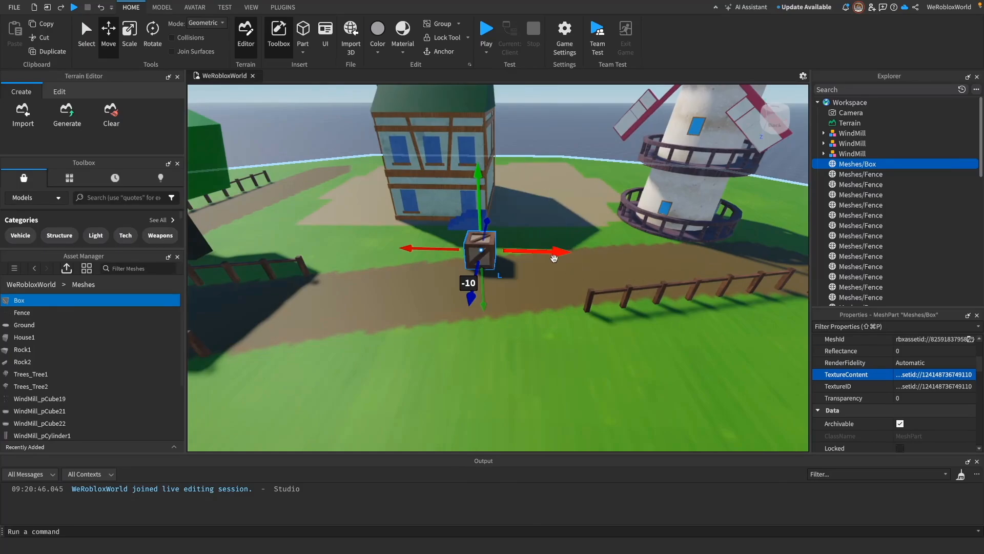
drag(554, 257, 563, 258)
Step: Move the box onto the grass beside the dirt path, near the end of the fence
right_drag(582, 295, 582, 294)
drag(574, 272, 532, 357)
scroll(558, 334, down, 4)
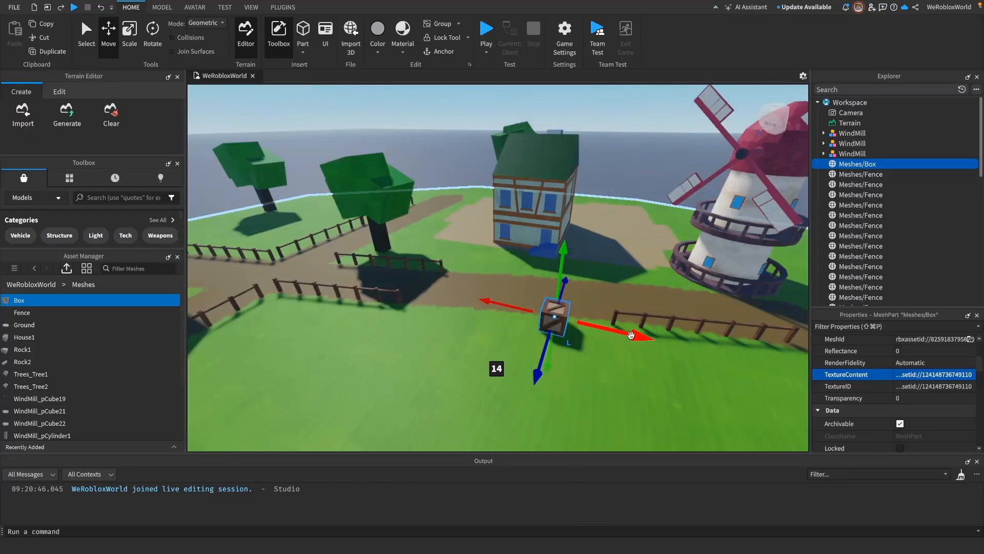
drag(631, 335, 538, 327)
drag(428, 348, 409, 368)
right_drag(484, 341, 575, 298)
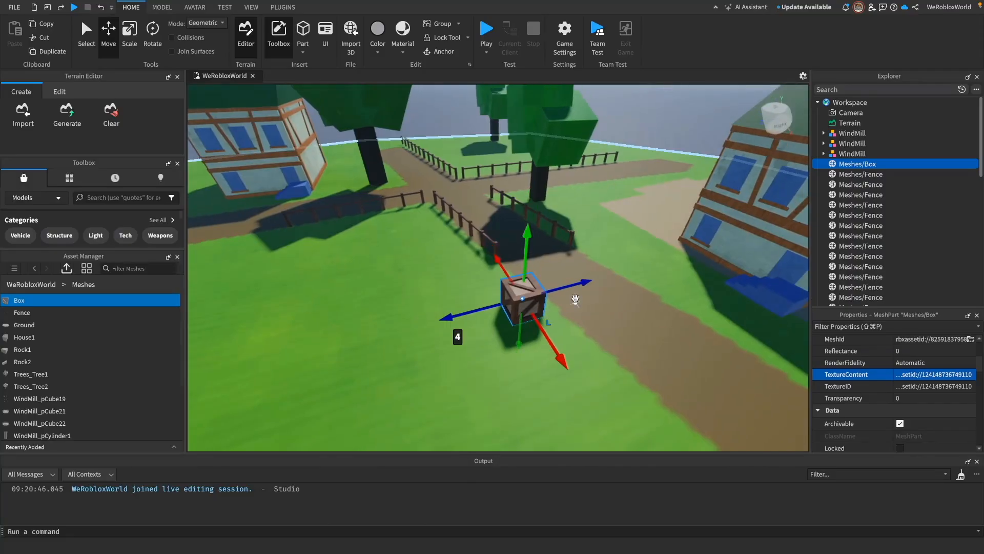
Step: Shift the box slightly across the grass beside the dirt path and adjust its height to sit on the ground
mouse_move(585, 284)
mouse_down()
mouse_move(556, 290)
mouse_move(569, 287)
mouse_up()
right_drag(595, 328, 597, 328)
drag(597, 328, 605, 332)
click(661, 266)
right_drag(625, 351, 622, 344)
click(549, 355)
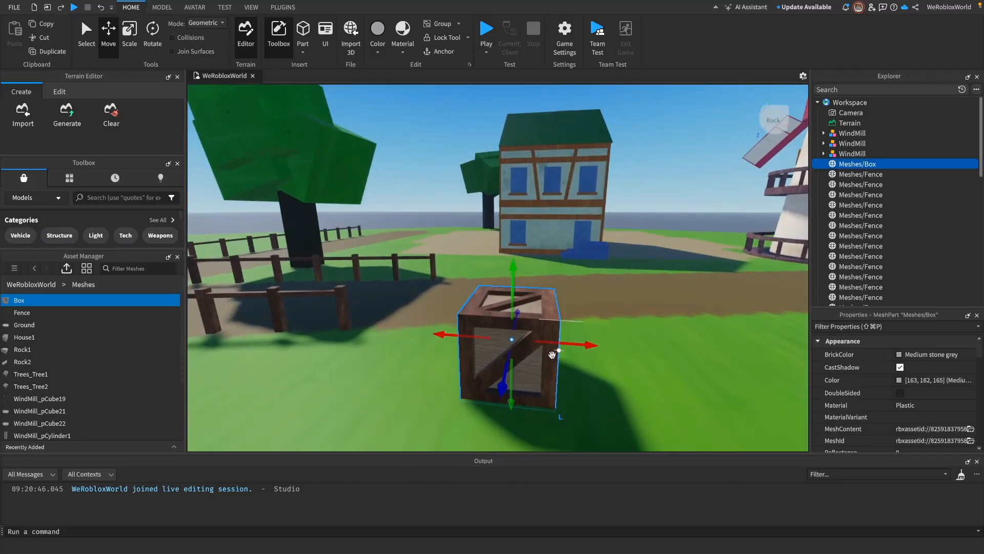
drag(513, 268, 515, 261)
click(658, 220)
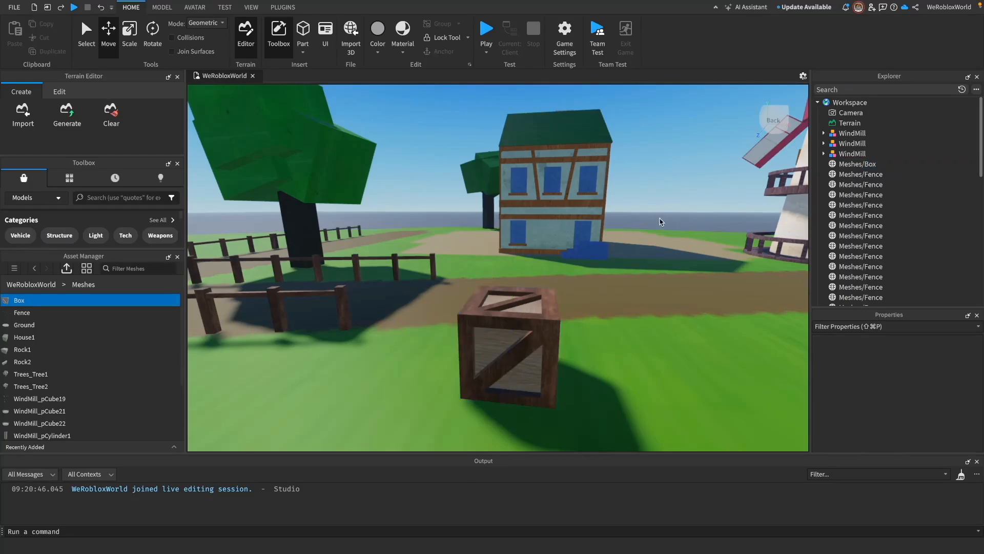
right_drag(668, 349, 664, 341)
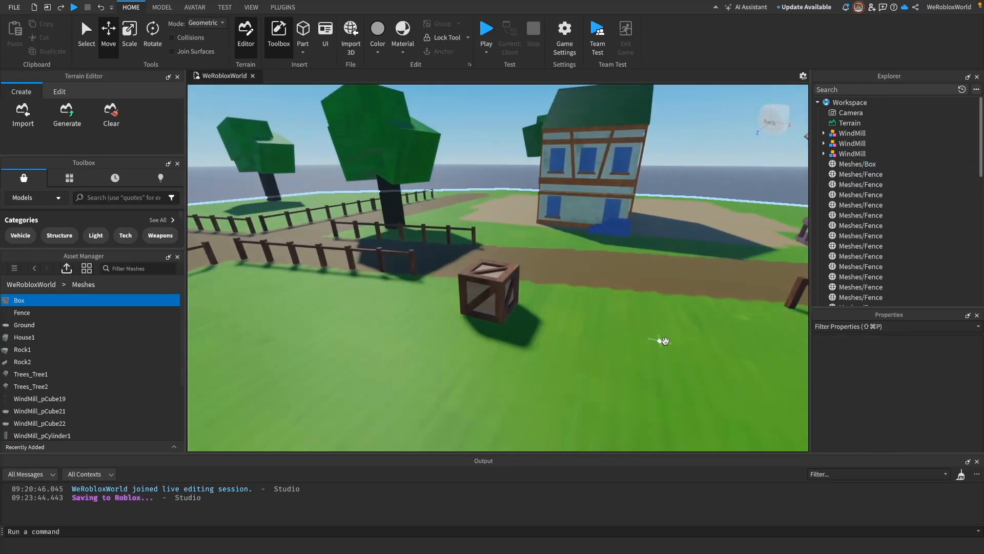
Step: Duplicate the box and raise the copy on top of the original
click(515, 300)
key(ctrl+d)
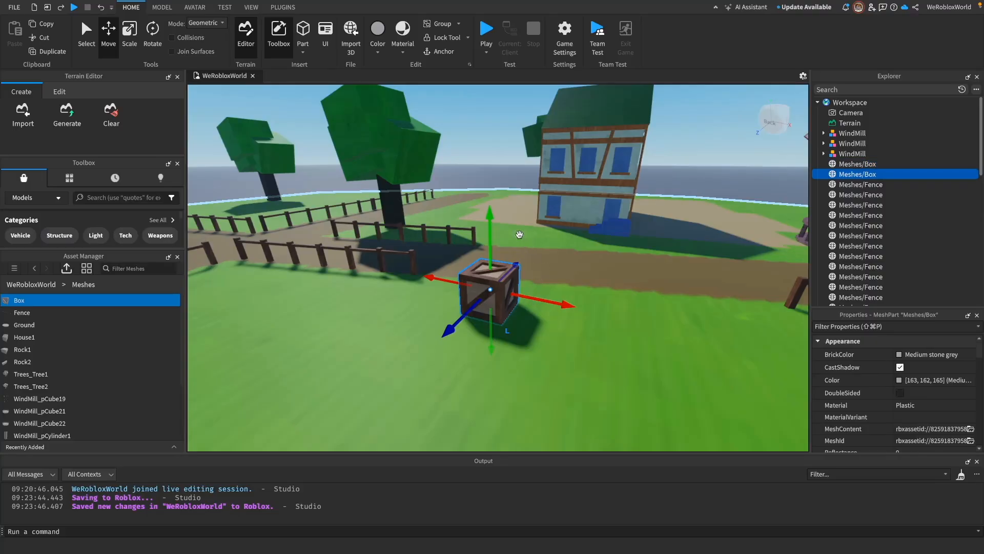
drag(494, 211, 494, 174)
Step: Rotate the upper box about its vertical axis so it sits at an angle to the lower one
key(super+3)
key(super+4)
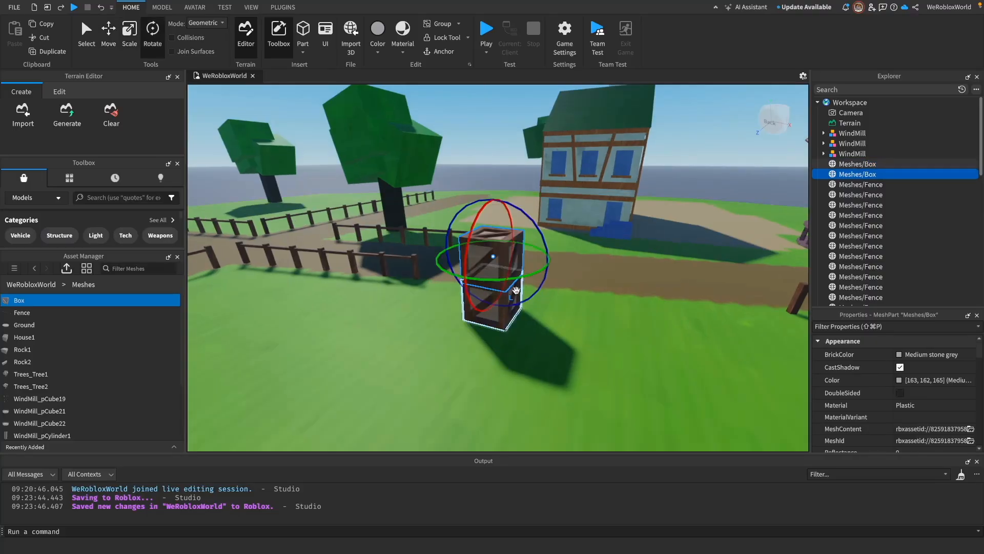
drag(492, 282, 533, 288)
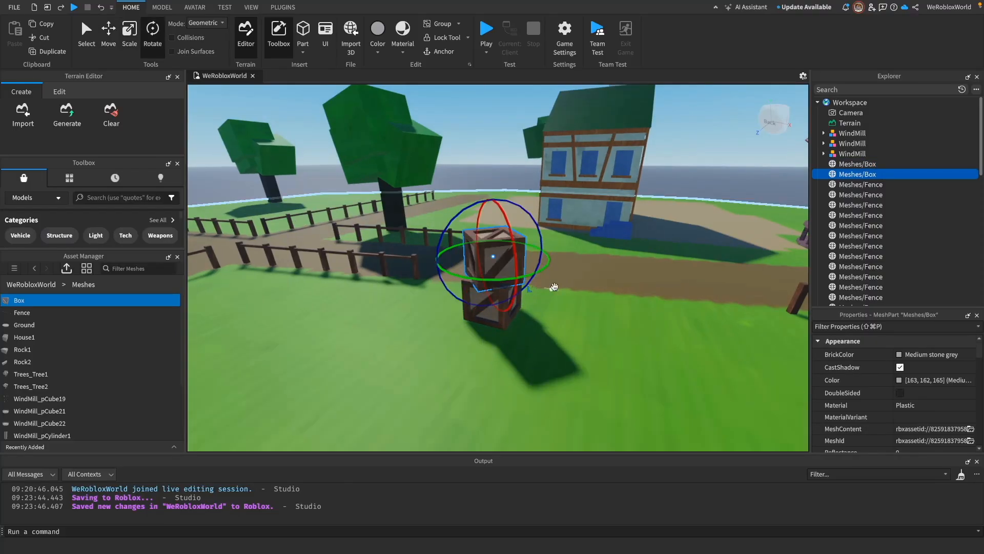
right_drag(626, 288, 627, 288)
Step: Use the Move tool to align the upper box over the lower one, adjusting its height by 0.233
key(w)
key(super+2)
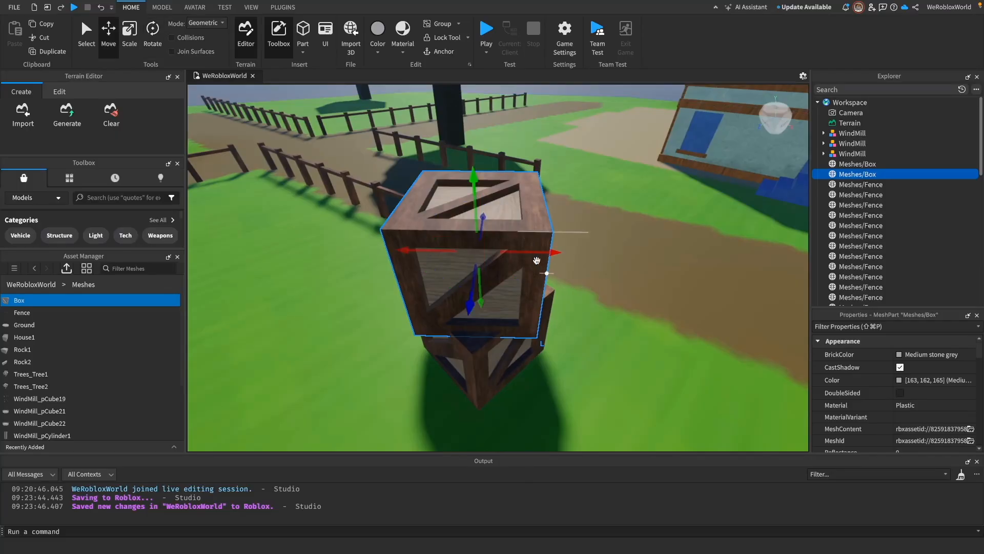
right_drag(584, 321, 584, 320)
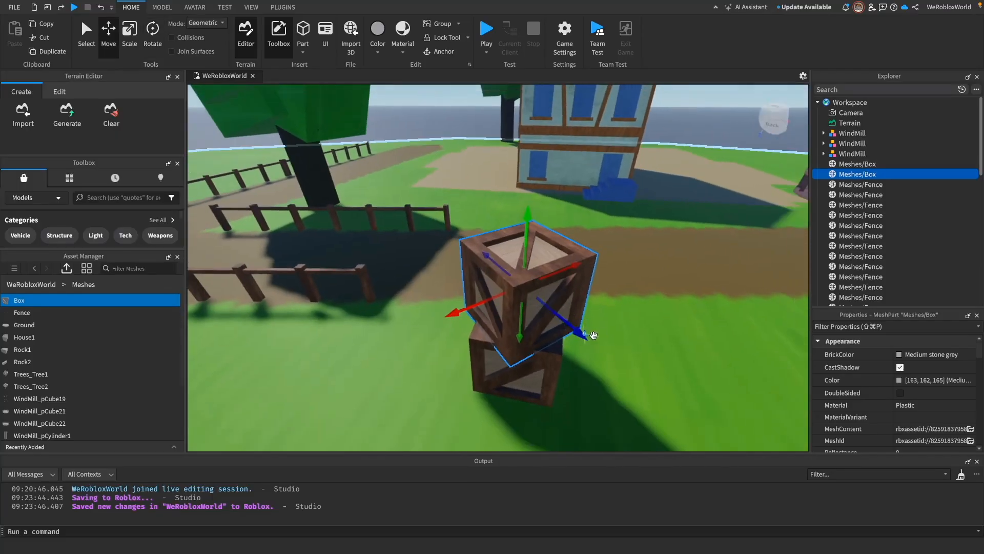
drag(593, 335, 592, 337)
right_drag(718, 345, 723, 347)
key(w)
key(s)
key(w)
mouse_move(538, 160)
mouse_down()
mouse_move(536, 143)
mouse_move(534, 154)
mouse_up()
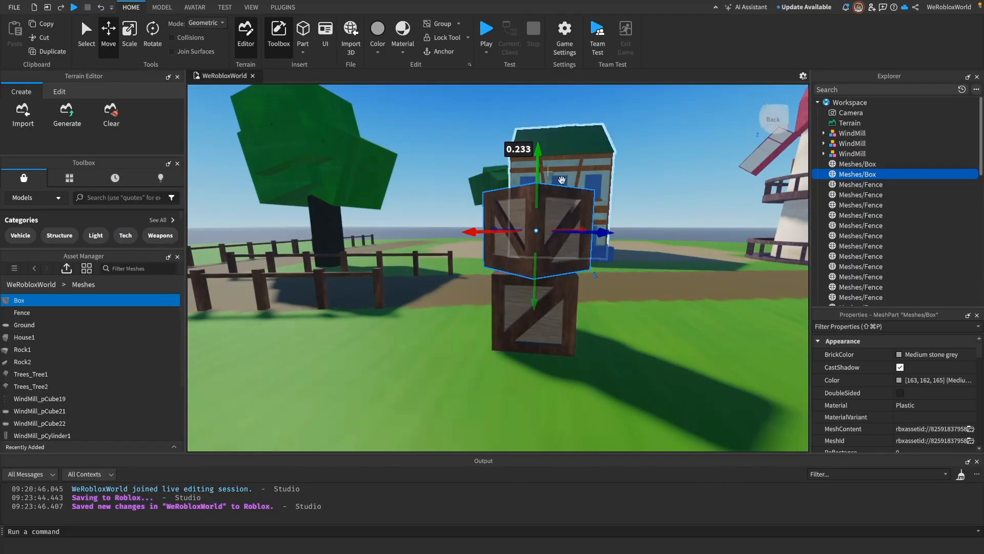
Step: Nudge the upper box sideways, fine-tune its rotation on the stack, and deselect it
right_drag(655, 244, 655, 246)
right_drag(654, 244, 656, 246)
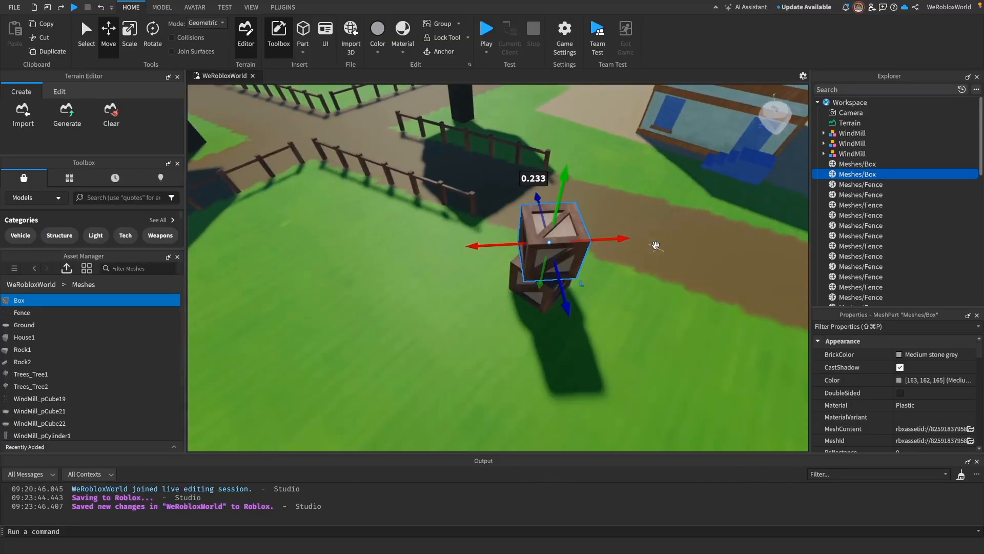
drag(622, 237, 584, 285)
key(super+4)
right_drag(633, 308, 651, 377)
key(w)
click(680, 136)
Step: Publish the updated WeRobloxWorld place to Roblox
key(s)
key(s)
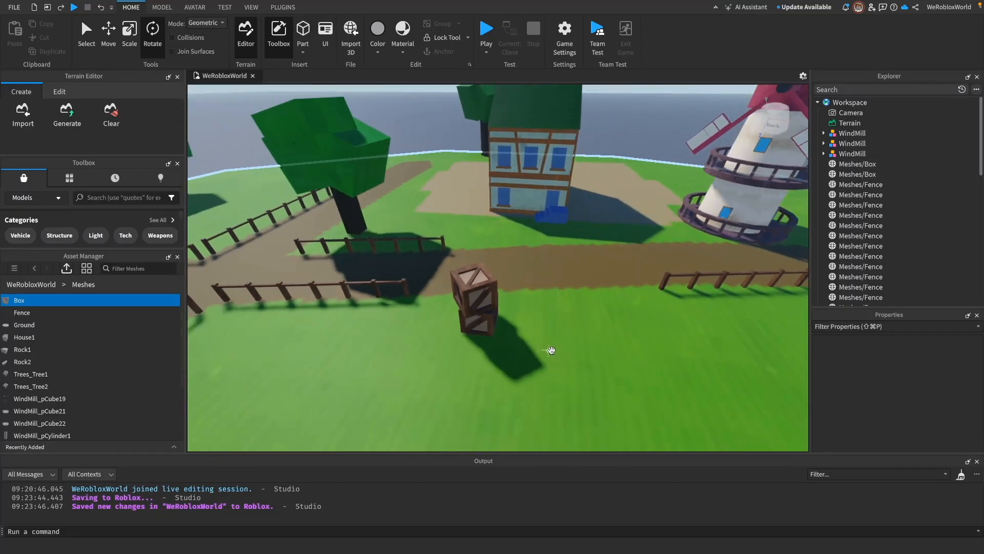
right_drag(561, 348, 560, 370)
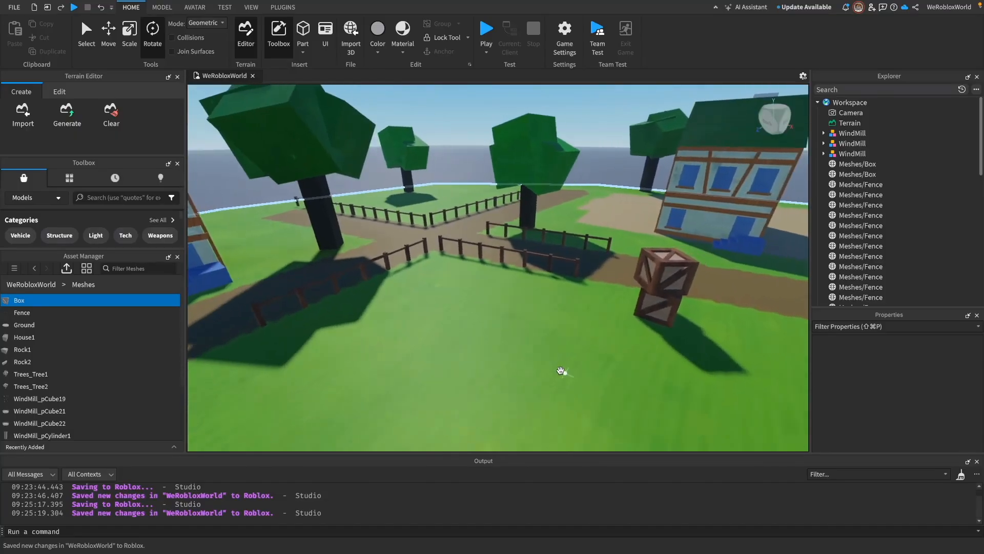
right_drag(561, 370, 589, 376)
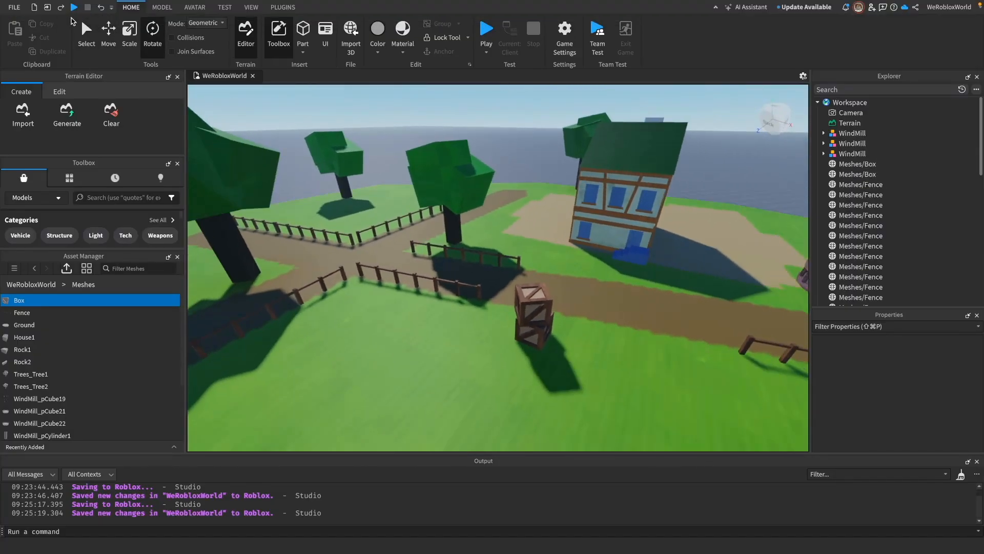
click(23, 8)
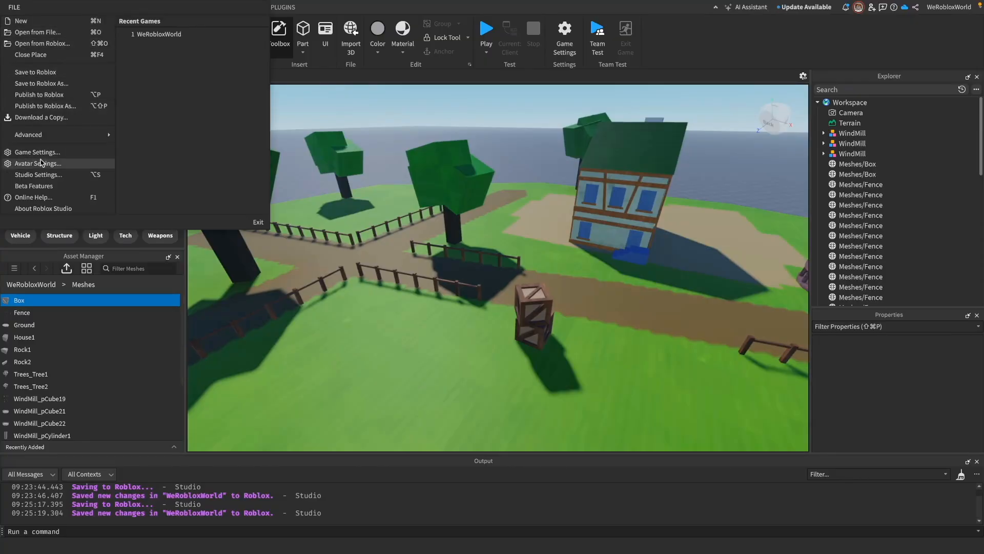
click(60, 96)
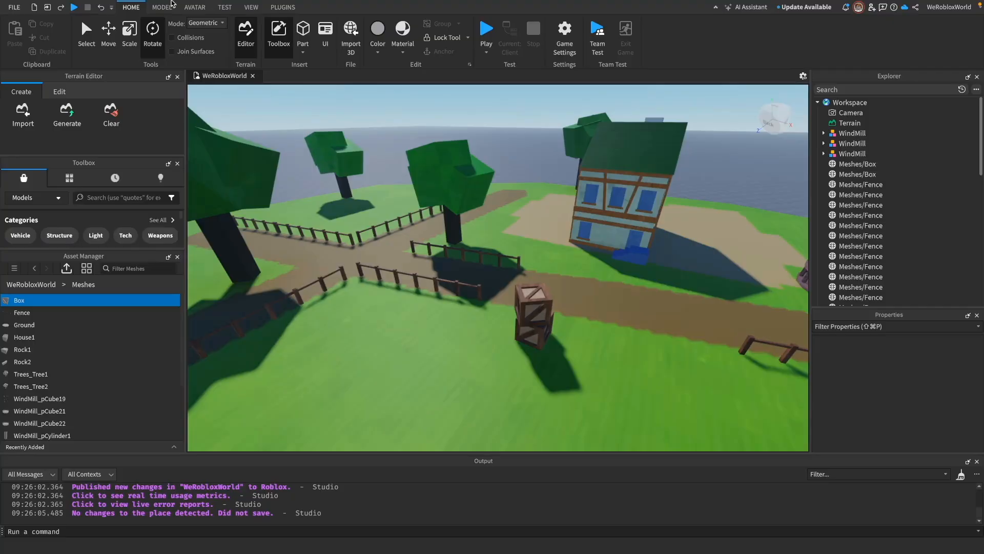
Step: Switch to the Roblox app in full screen and launch the WeRobloxWorld experience
mouse_move(63, 4)
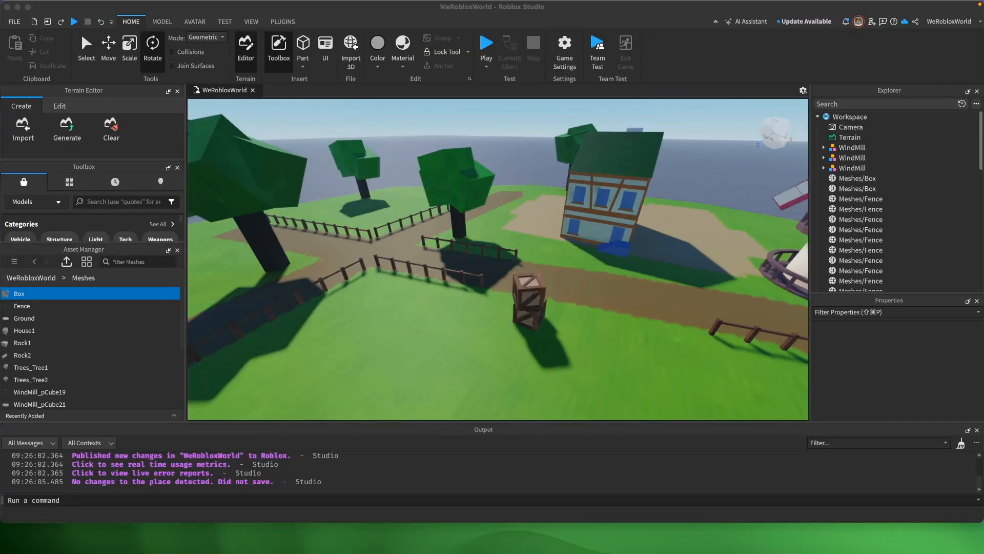
drag(249, 552, 273, 41)
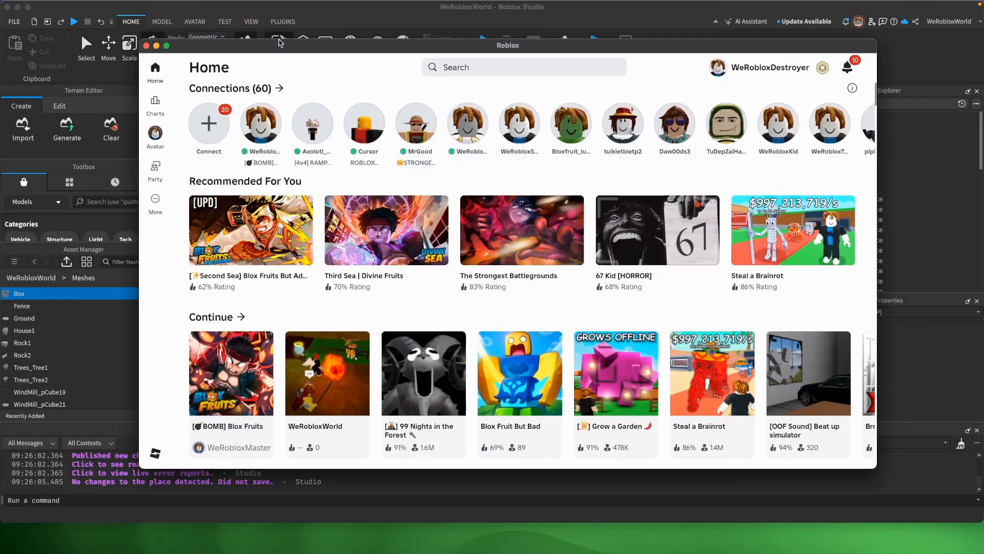
click(165, 45)
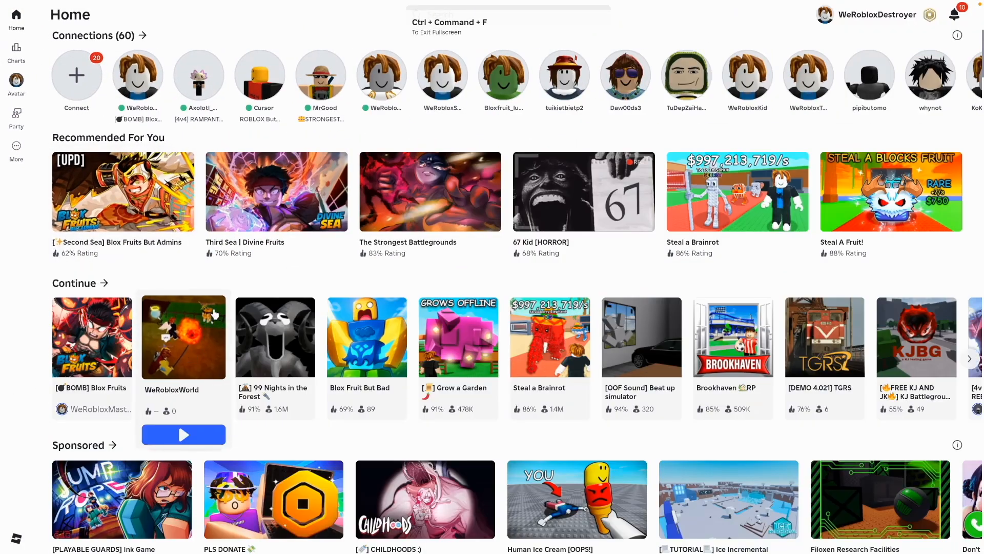
click(186, 351)
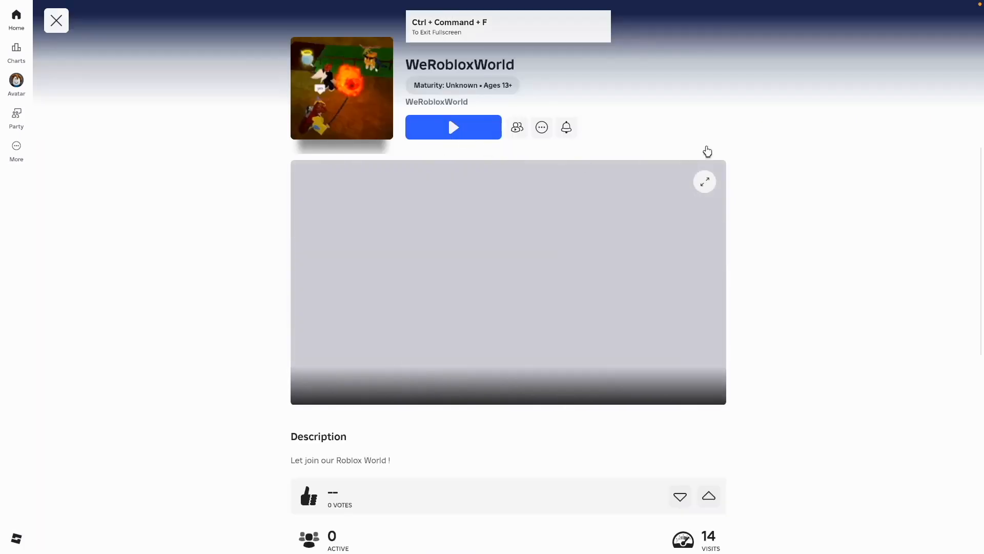
click(489, 129)
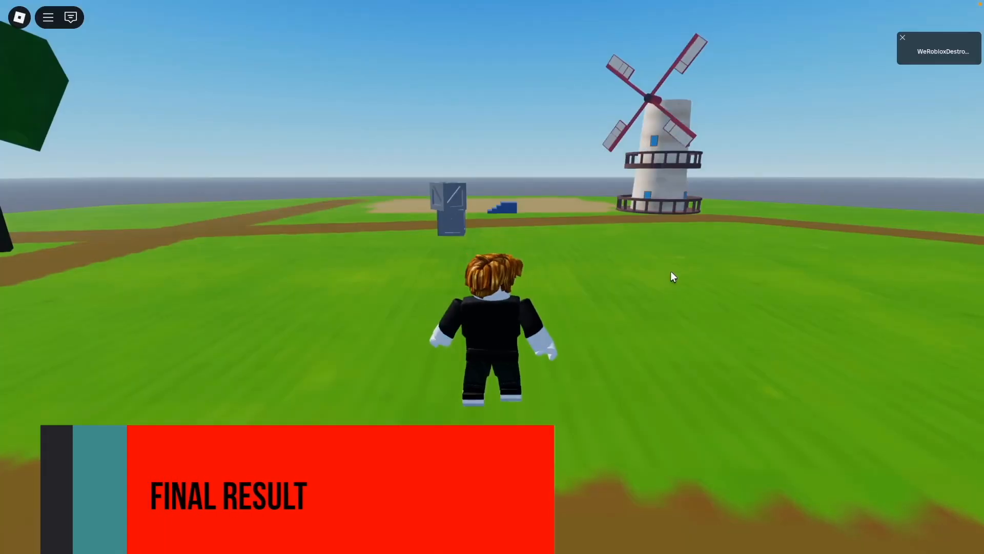
Step: Walk the avatar up to the stacked crates and check how they look and behave in the game
scroll(669, 280, down, 2)
right_drag(614, 256, 613, 255)
key(d)
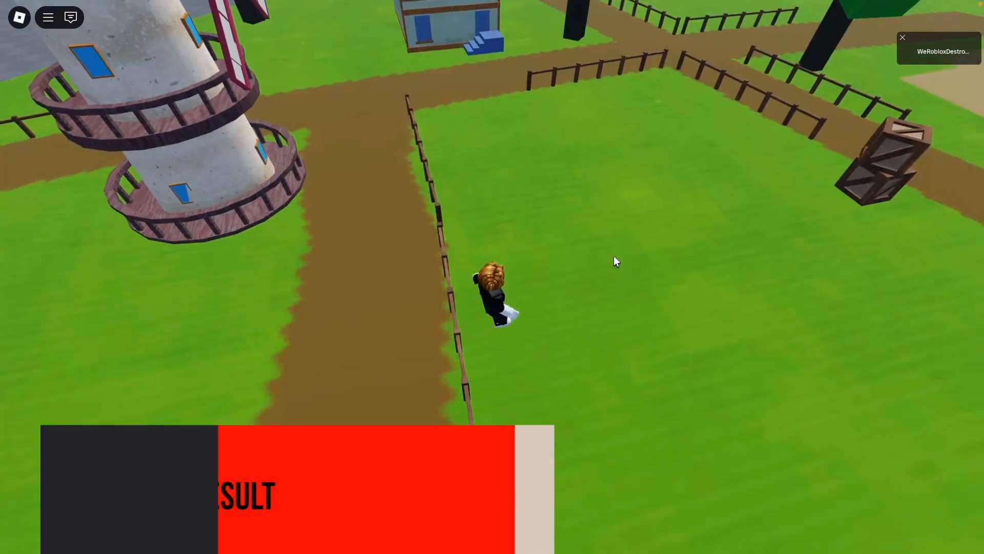
key(w)
key(d)
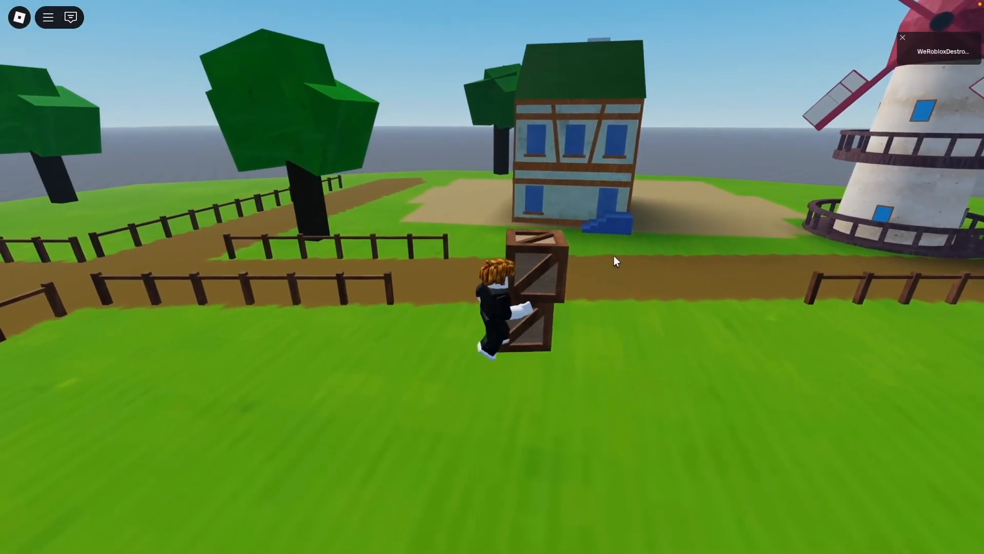
key(w)
key(s)
Step: Leave the running experience and return to Roblox Studio
key(Escape)
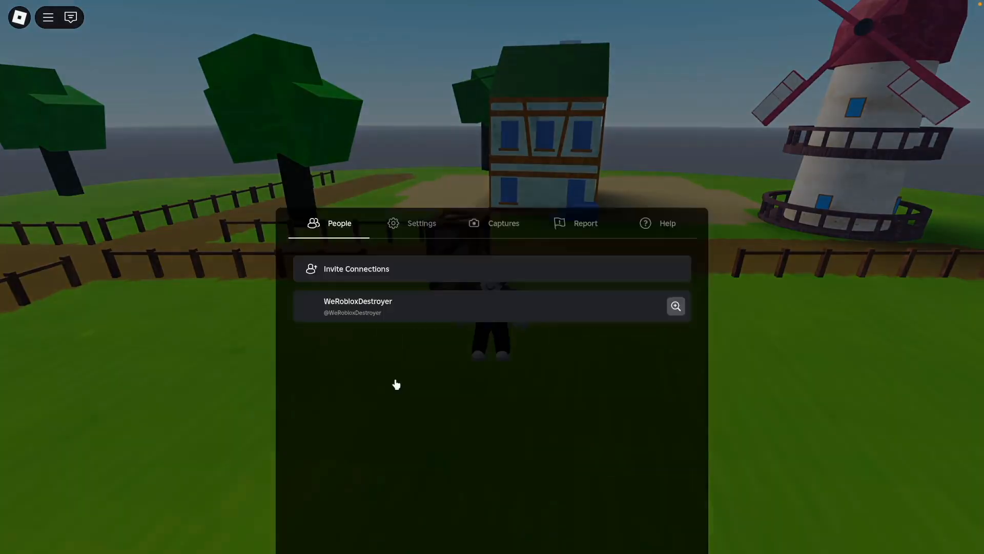
click(408, 454)
click(436, 245)
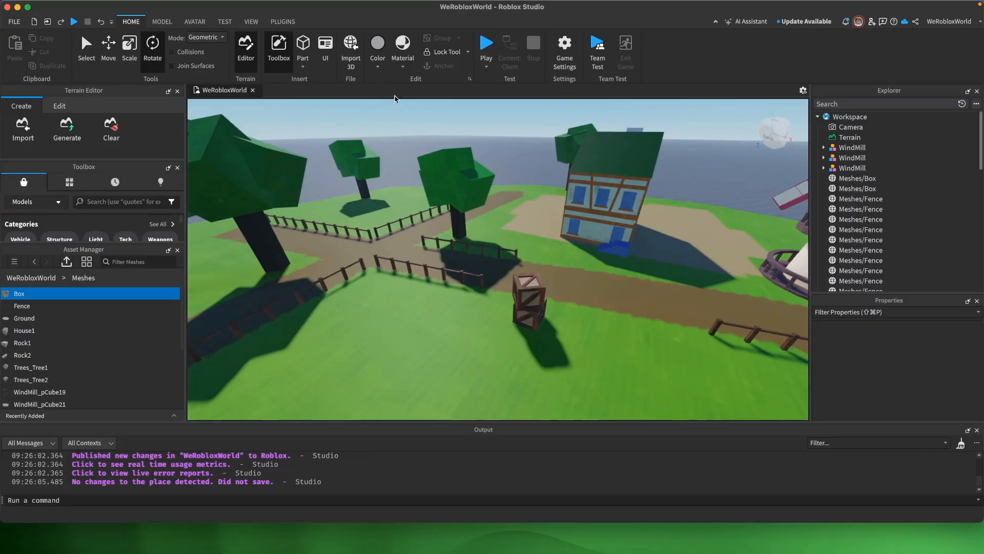
Step: Anchor both stacked Meshes/Box parts together, then deselect them
click(526, 298)
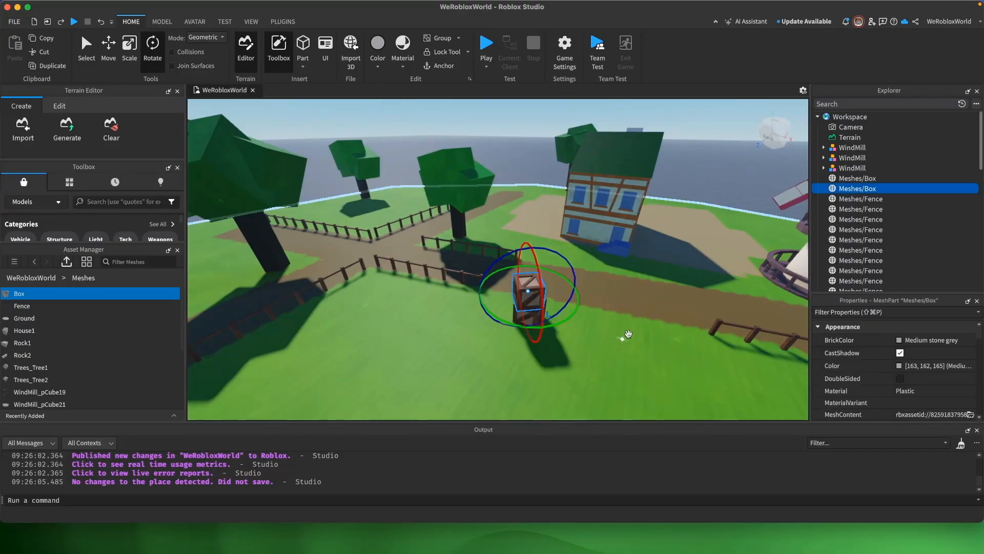
click(864, 179)
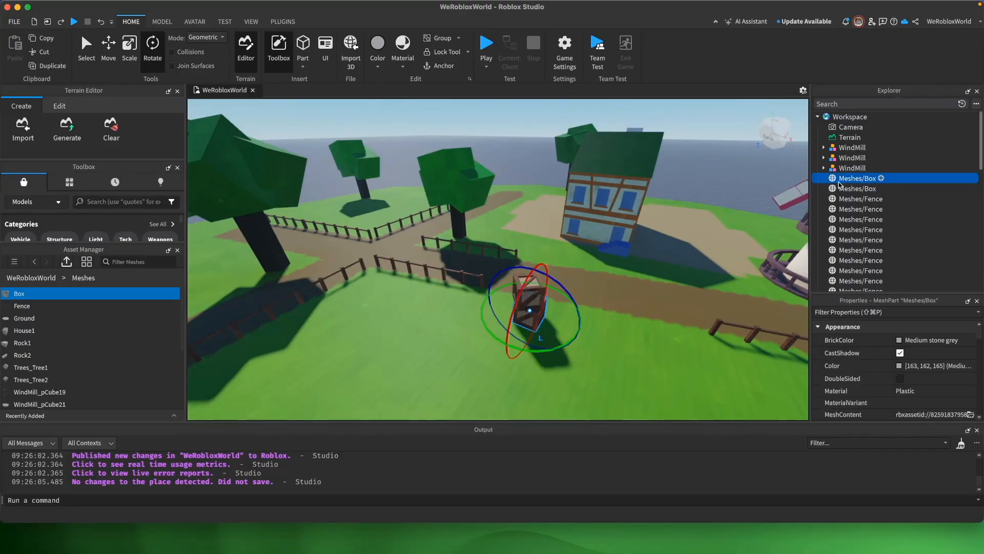
key(super+2)
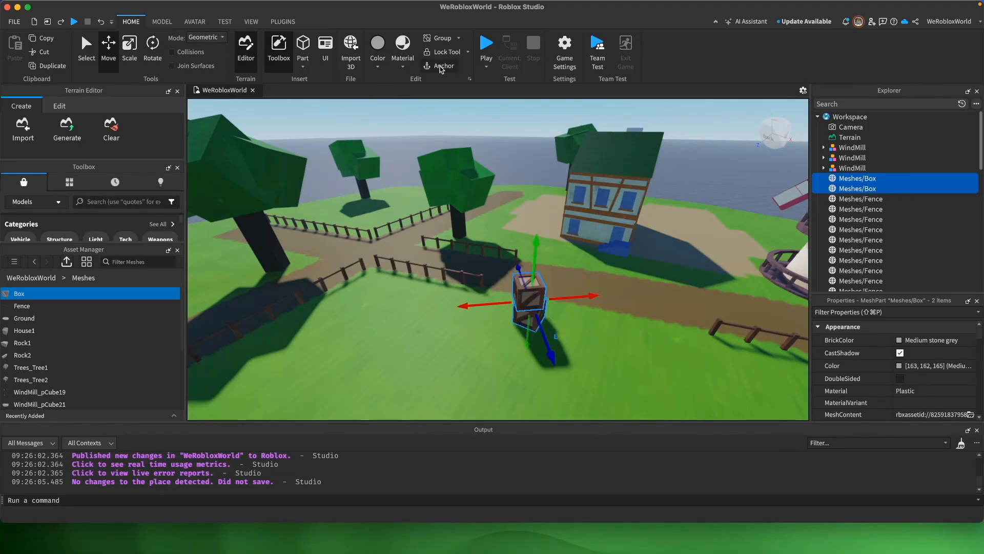
click(731, 161)
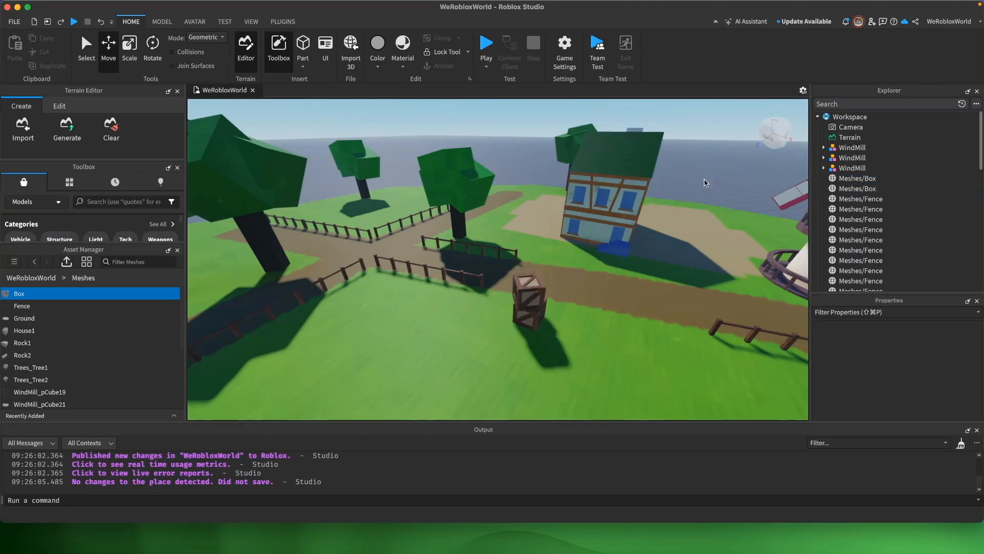
Step: Save the place and publish it to Roblox again with the anchored boxes
key(super+s)
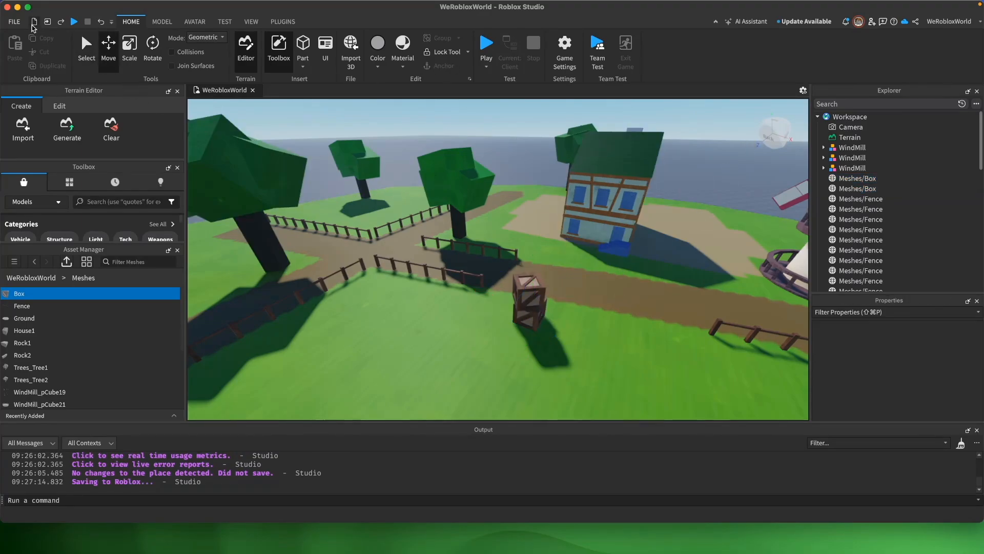
click(13, 21)
click(11, 21)
click(11, 22)
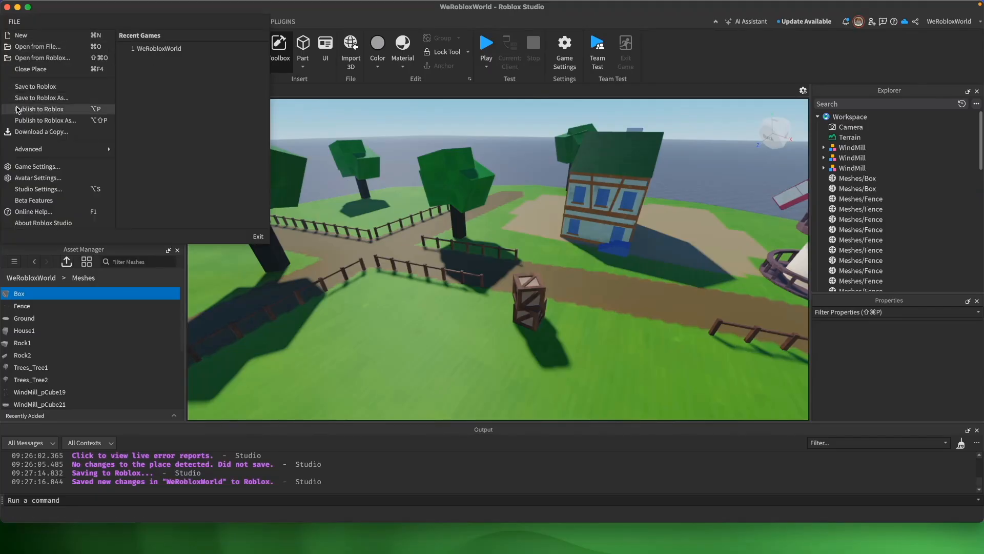
click(36, 109)
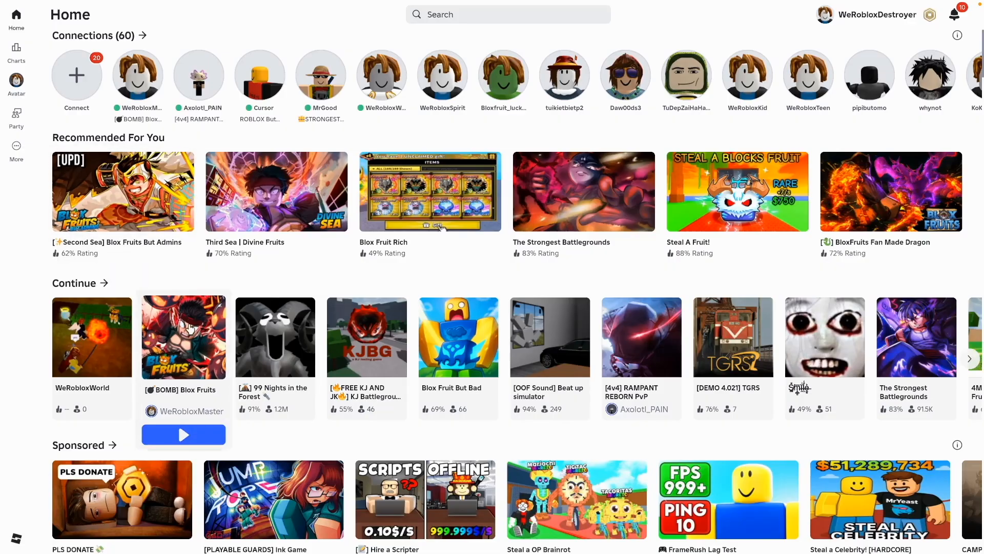
Step: Relaunch WeRobloxWorld in the Roblox app and walk the avatar around the stacked crates to inspect them from several angles
click(117, 338)
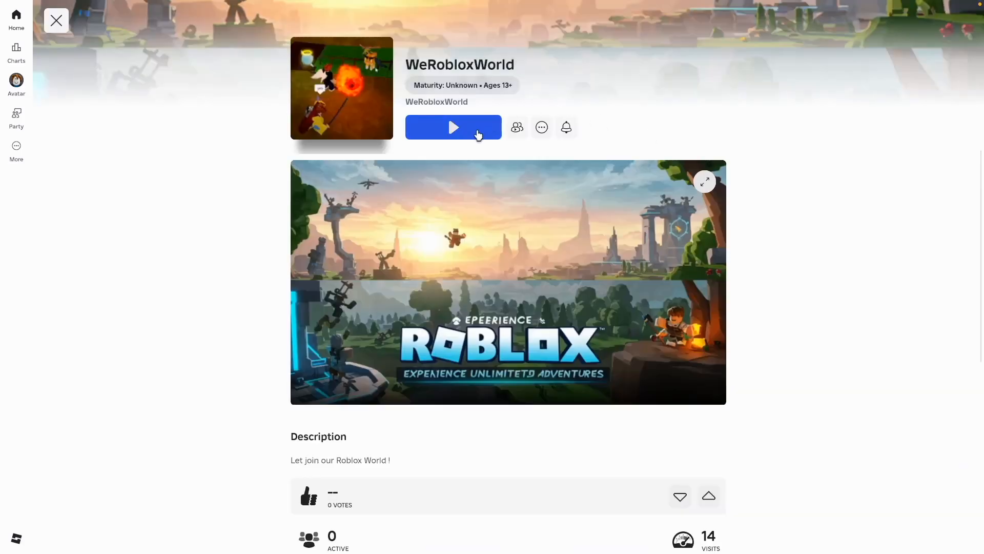
click(453, 127)
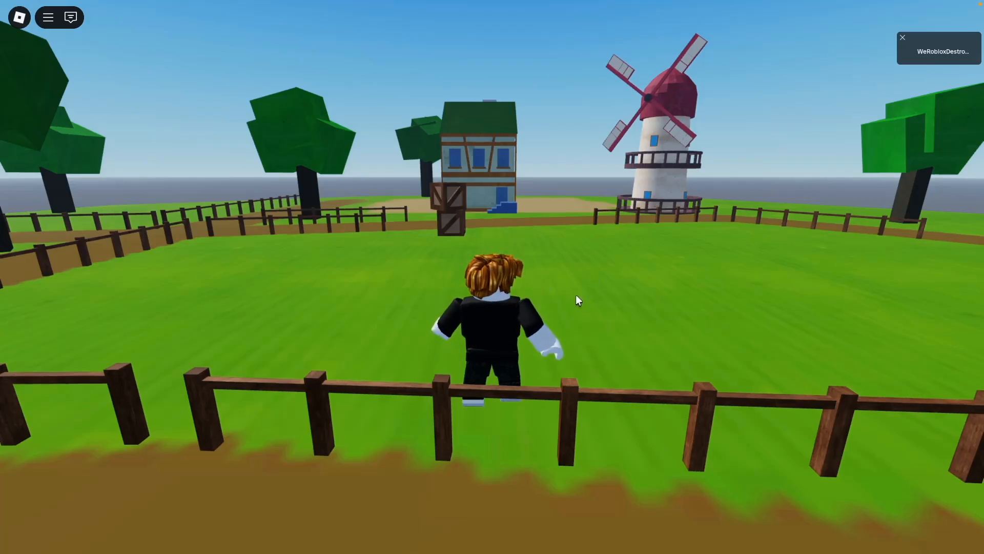
key(w)
right_drag(576, 296, 576, 303)
key(w)
scroll(575, 298, up, 4)
key(w)
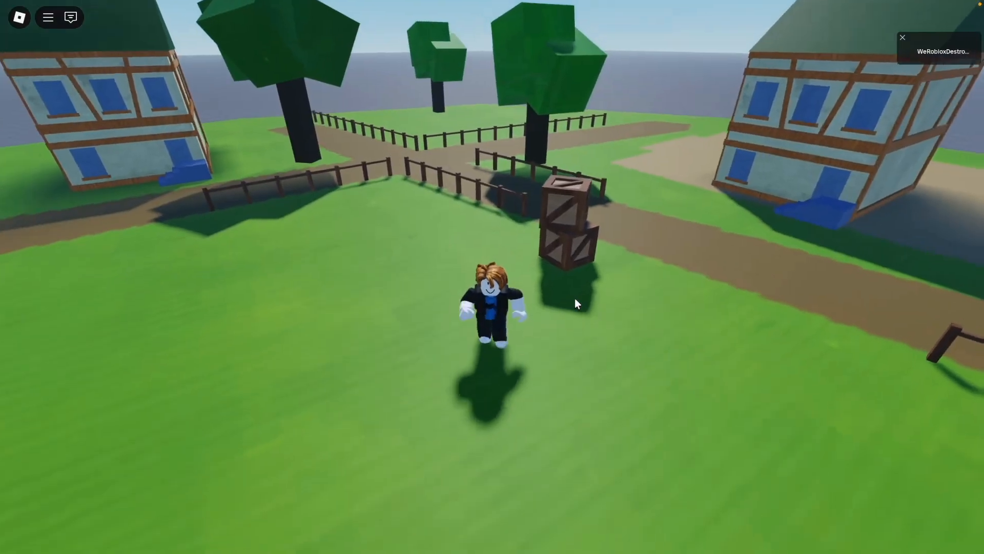
scroll(576, 304, down, 5)
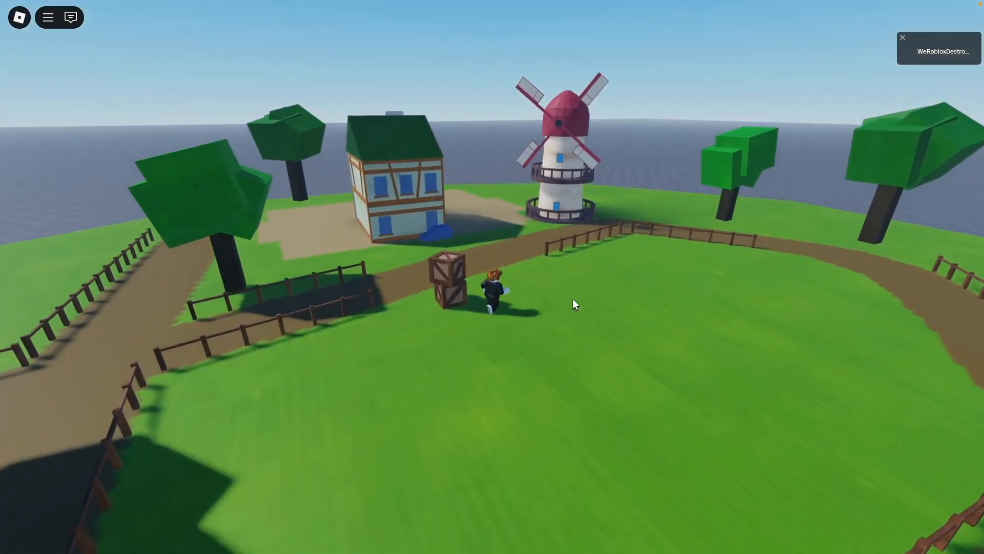
right_drag(618, 336, 617, 337)
scroll(617, 337, up, 2)
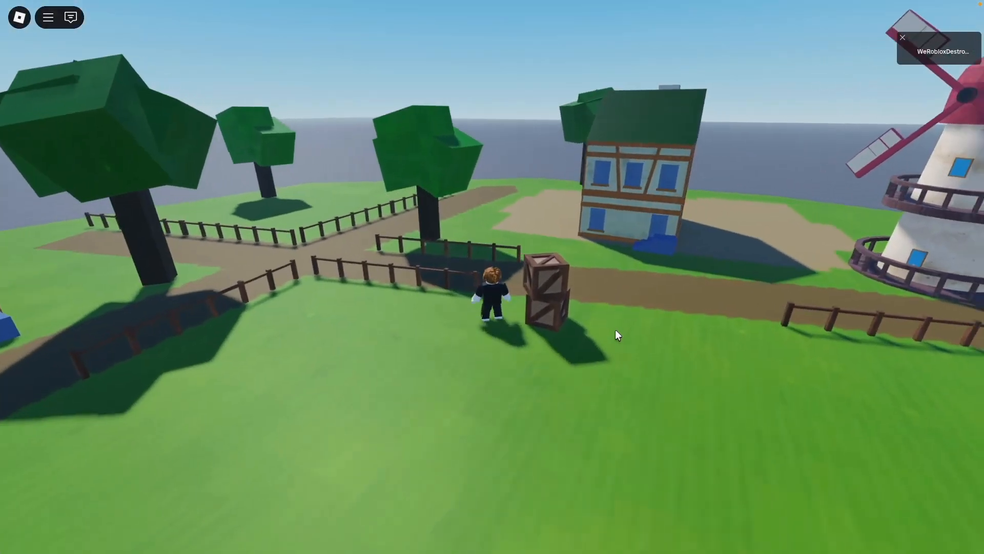
key(s)
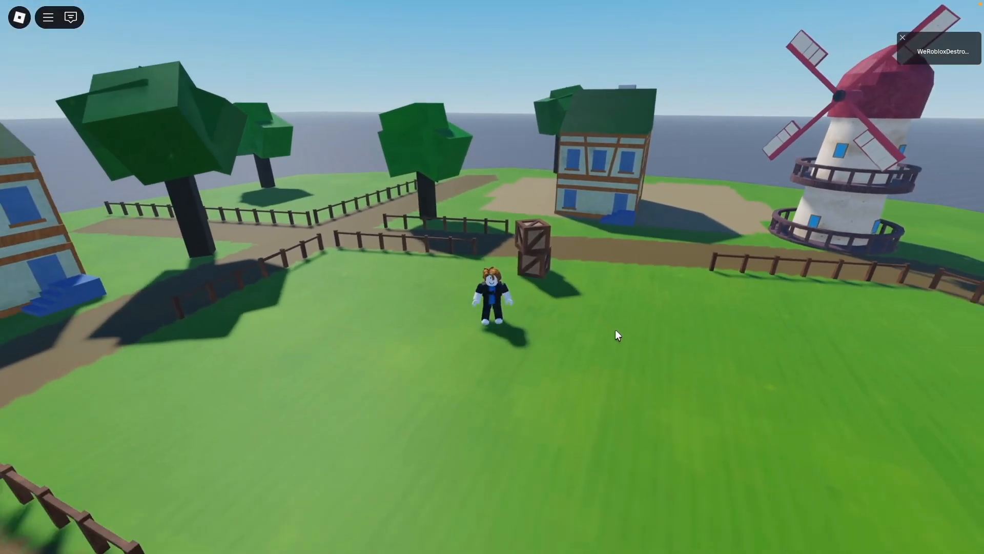
key(w)
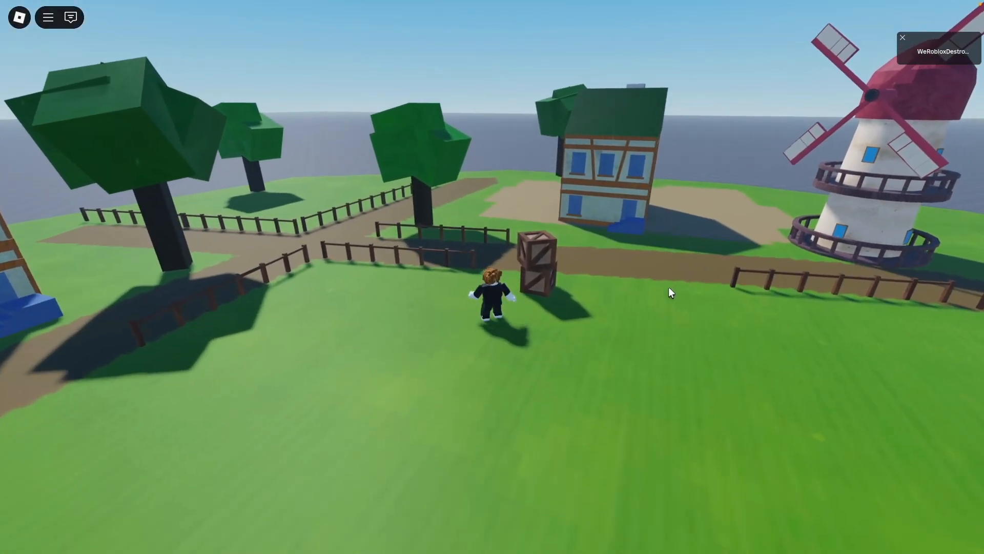